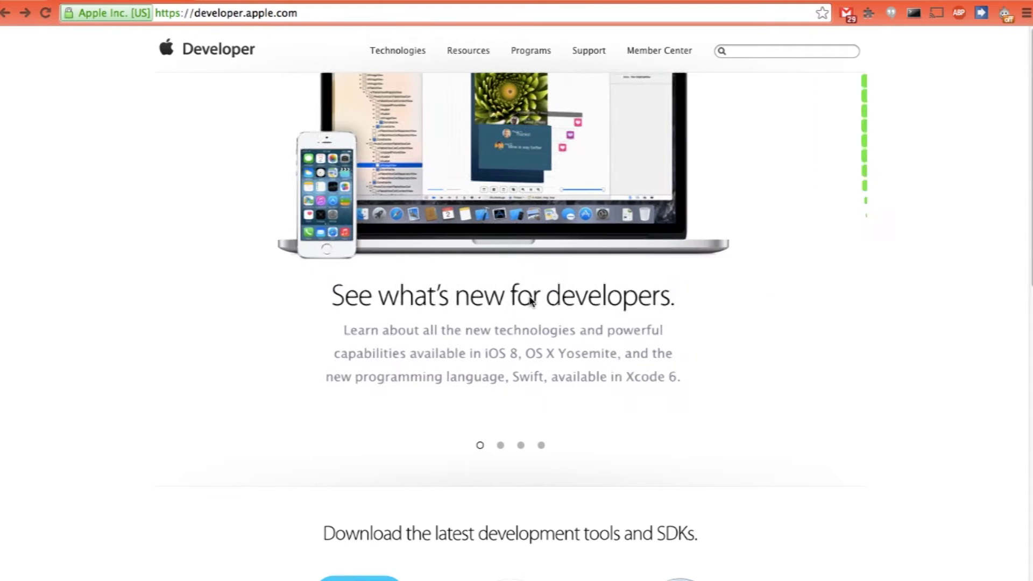
# Navigate from Member Center to Certificates, Identifiers & Profiles and list the iOS Development certificates
pyautogui.click(646, 51)
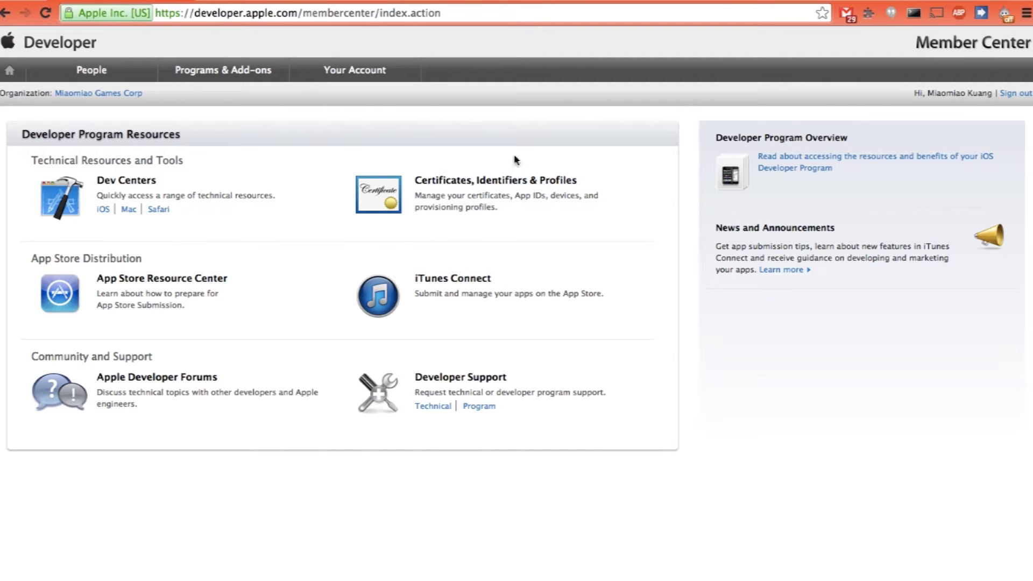
pyautogui.click(378, 201)
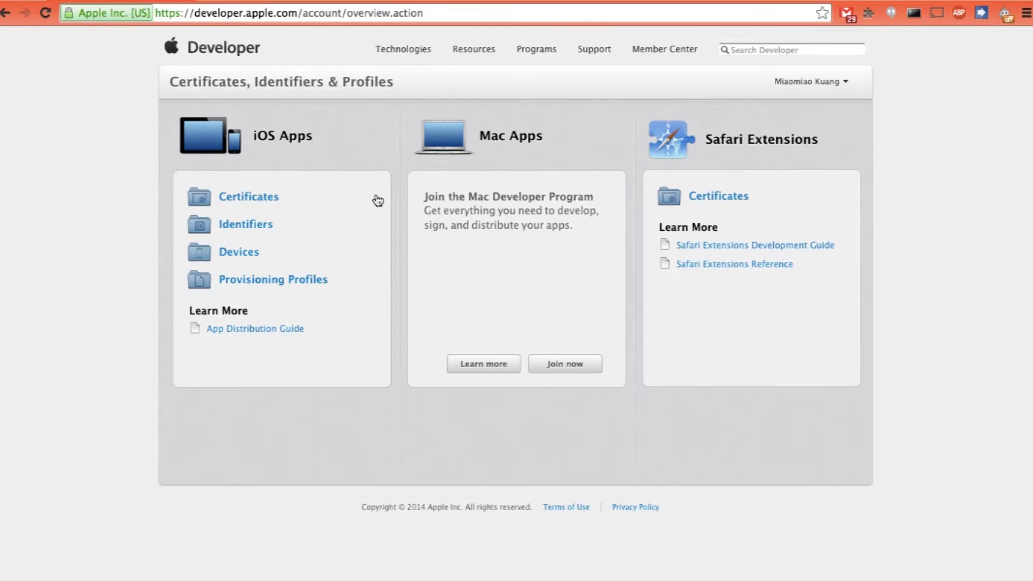
pyautogui.click(280, 284)
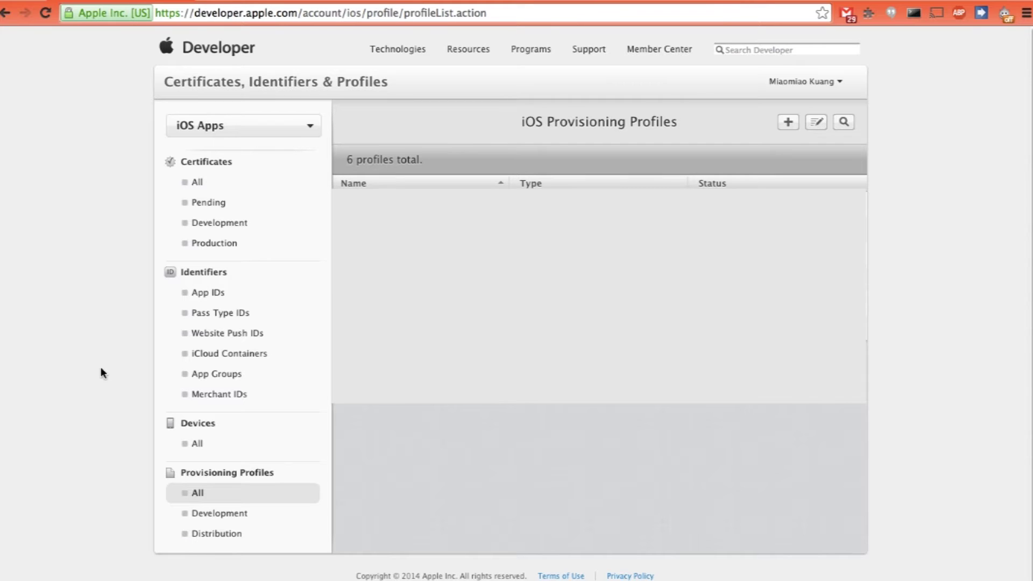
pyautogui.click(240, 227)
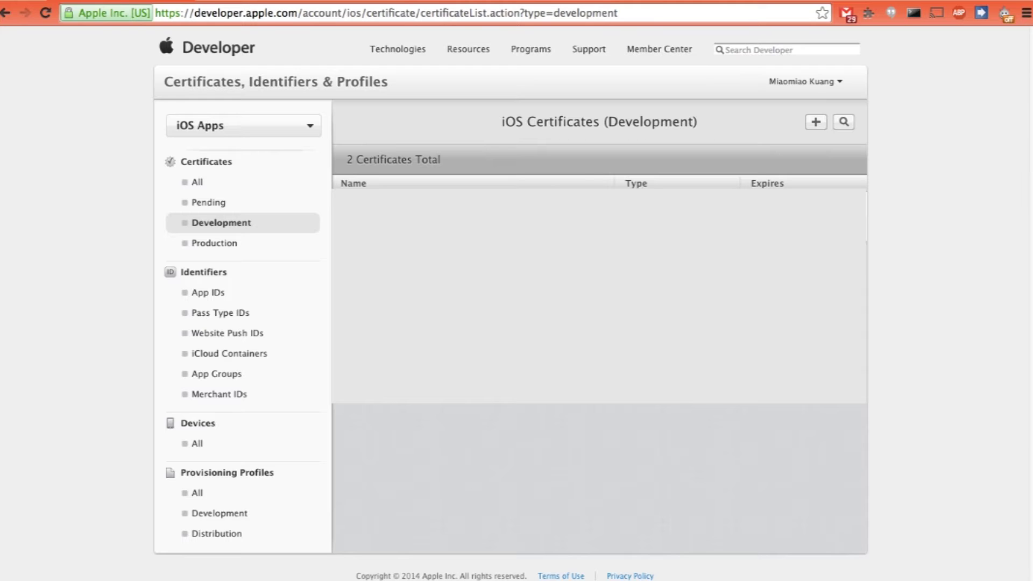
# Review the iOS Production certificates, then go to the iOS App IDs list
pyautogui.click(302, 248)
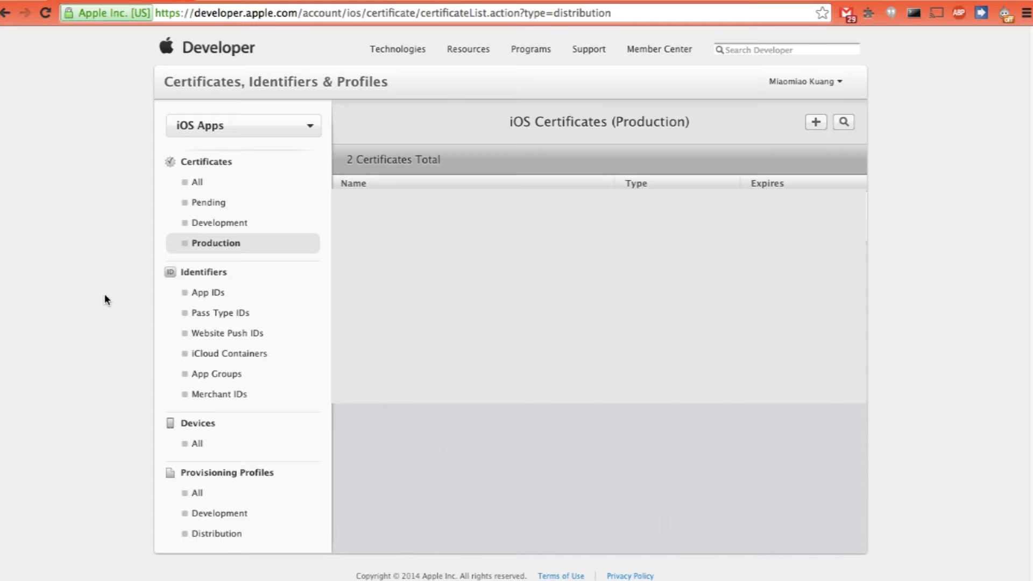
pyautogui.click(226, 293)
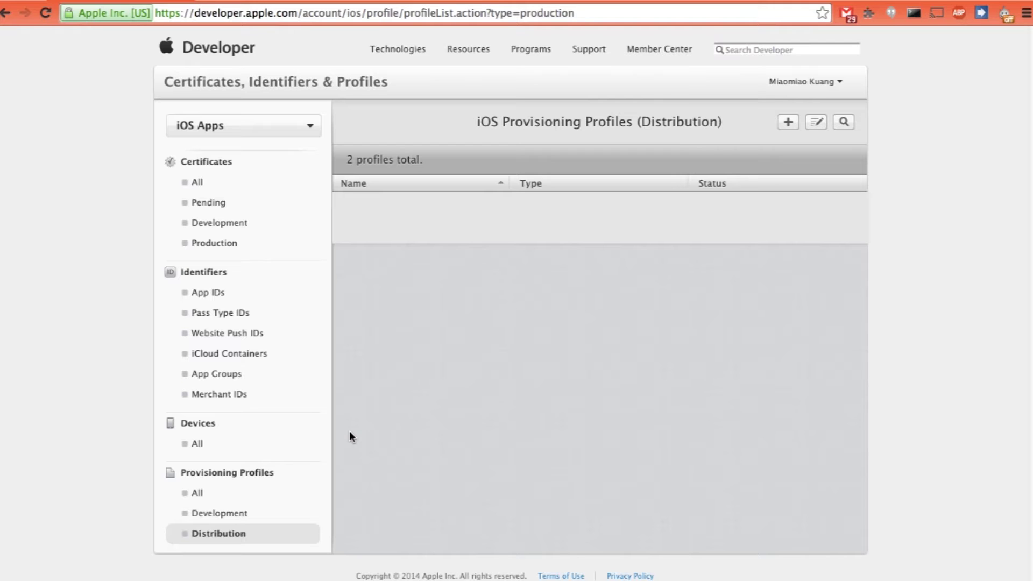
# Start registering a new iOS App ID named 'Distribution Test'
pyautogui.click(224, 296)
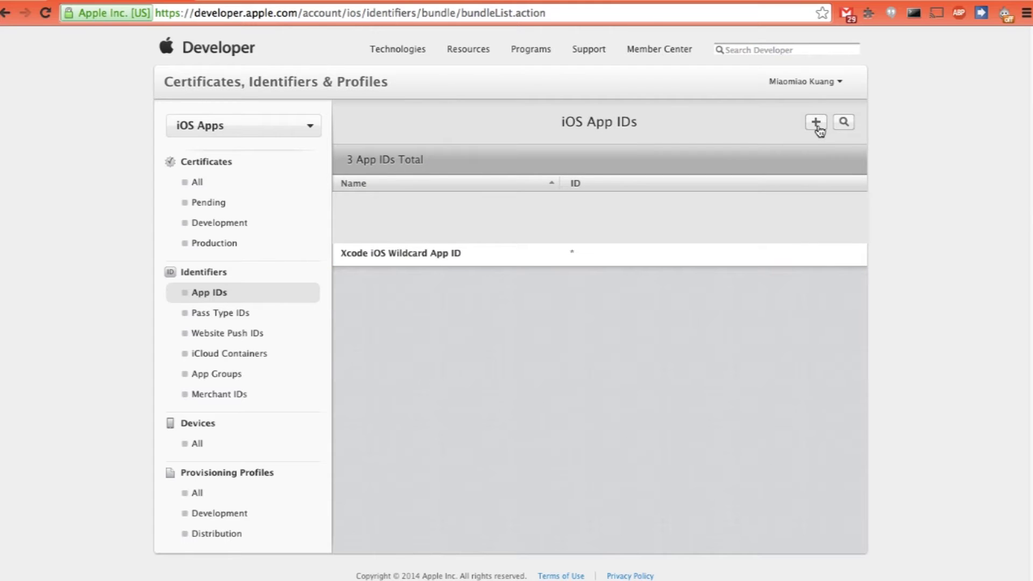
pyautogui.click(816, 124)
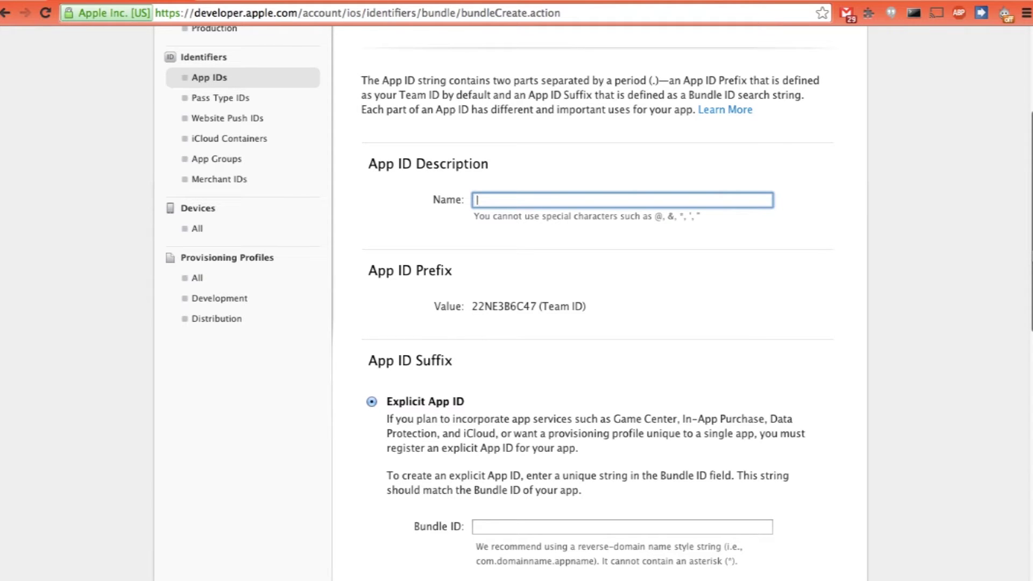
pyautogui.write('Distribution Test')
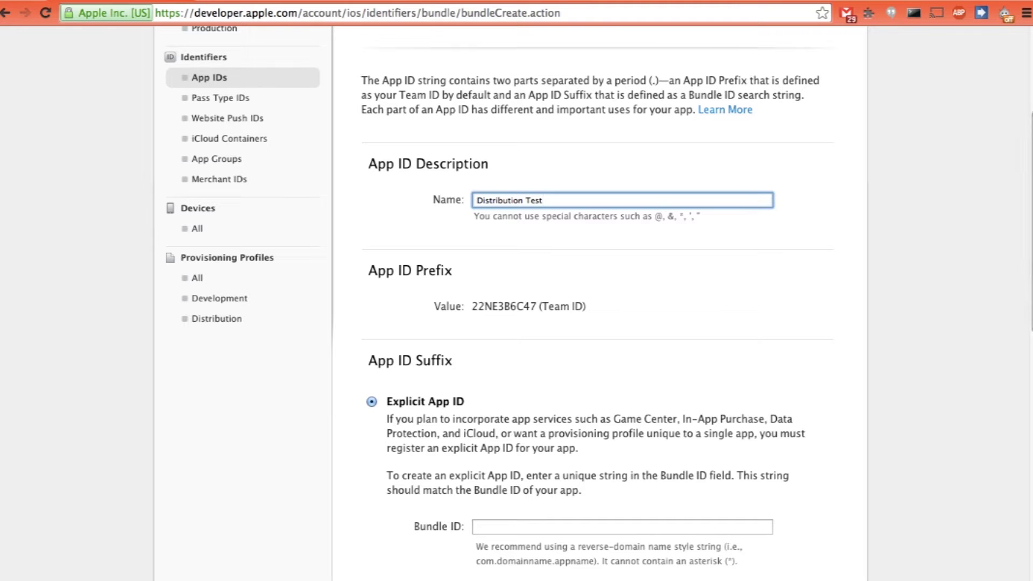
pyautogui.moveTo(1025, 249); pyautogui.dragTo(1010, 307)
# Enter the explicit bundle ID com.miaomiaogames.test and continue to the confirmation page
pyautogui.click(761, 373)
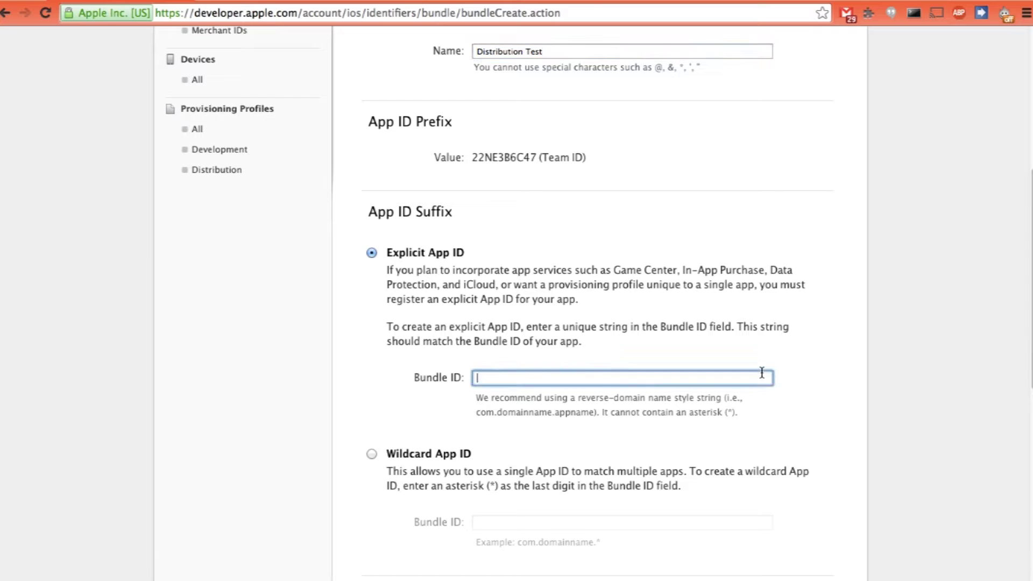
pyautogui.write('c')
pyautogui.write('.miaomiaogames.test')
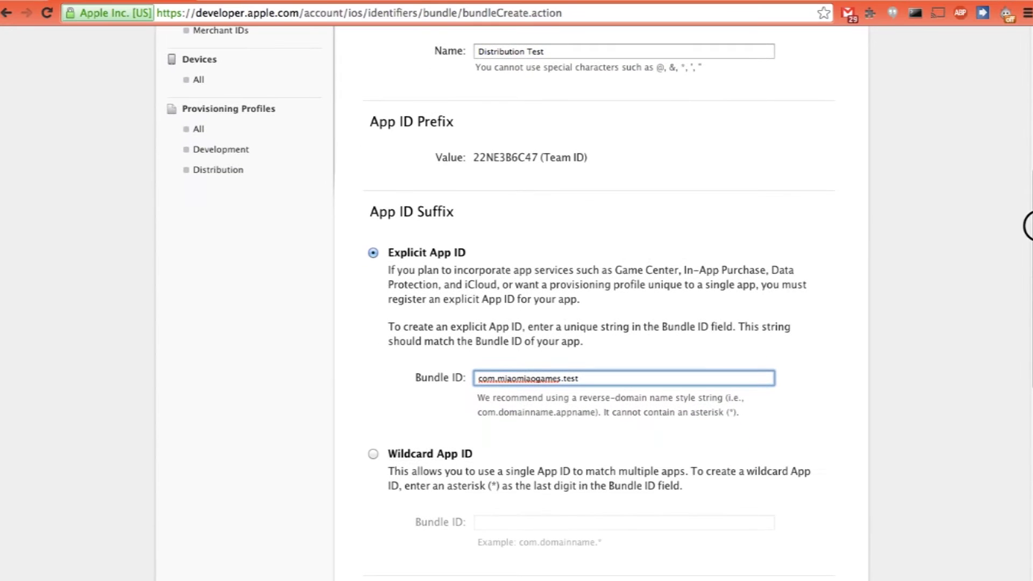
pyautogui.scroll(-5, 1026, 280)
pyautogui.scroll(-4, 1026, 298)
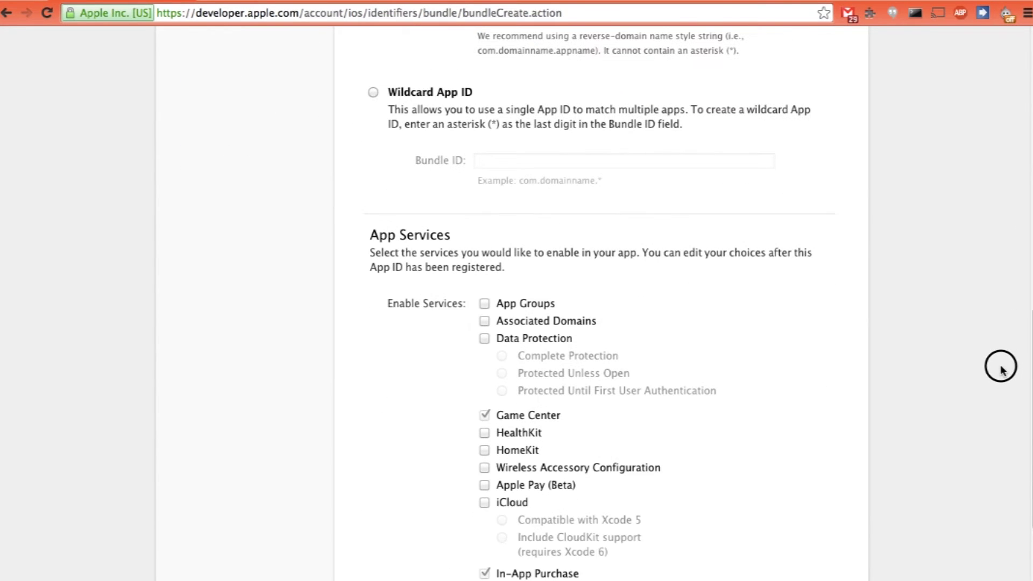
pyautogui.scroll(-3, 995, 376)
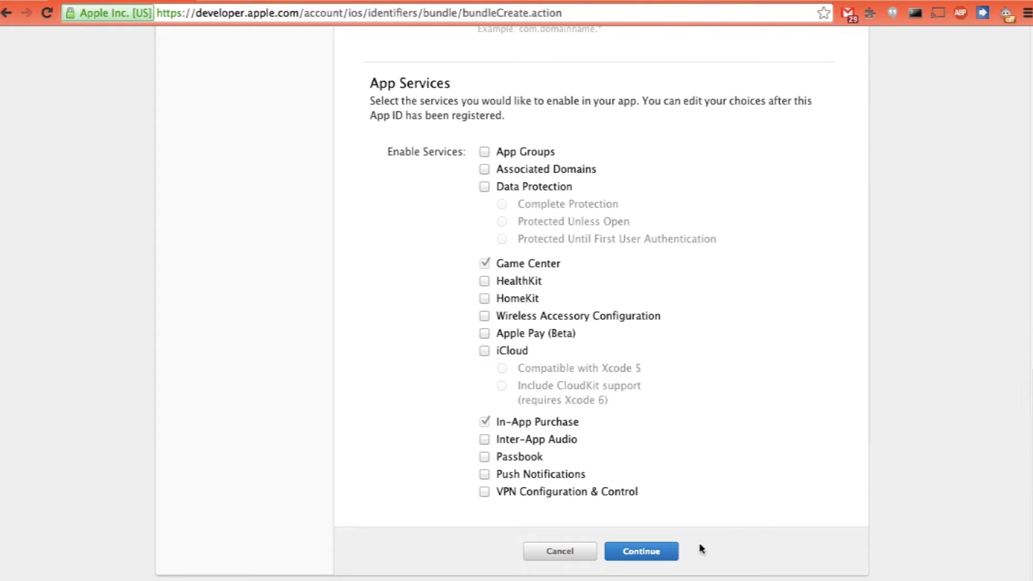
pyautogui.click(651, 550)
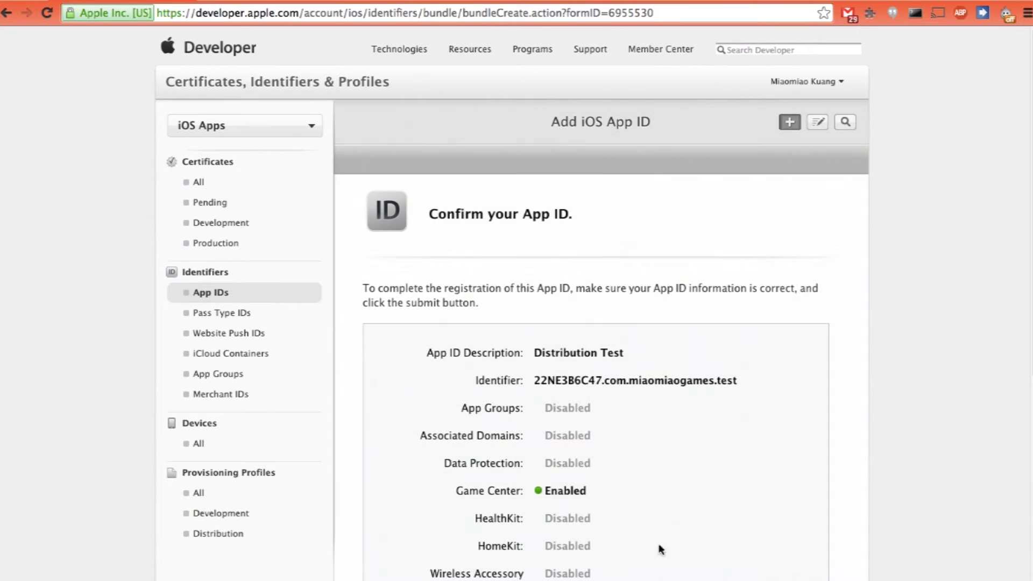
# Submit the Distribution Test App ID with Game Center and In-App Purchase, then view Distribution profiles
pyautogui.scroll(-3, 1021, 290)
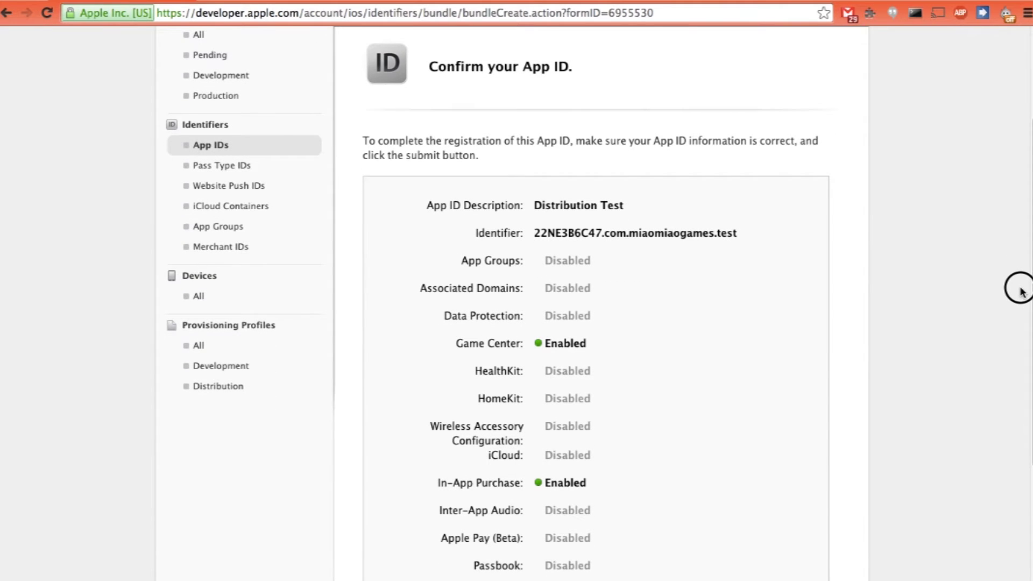
pyautogui.scroll(-1, 1021, 291)
pyautogui.scroll(-1, 1020, 291)
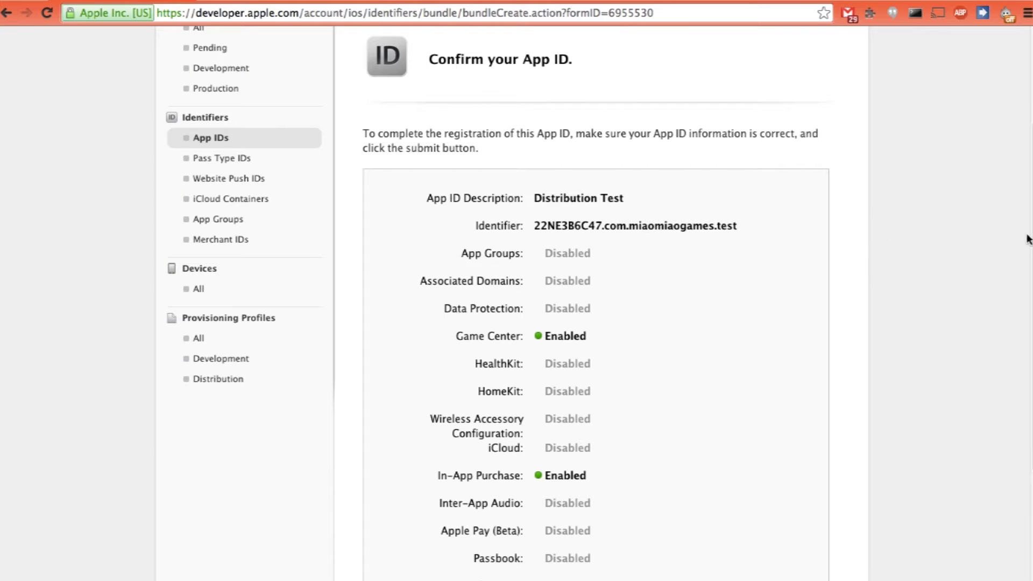
pyautogui.scroll(-5, 1016, 296)
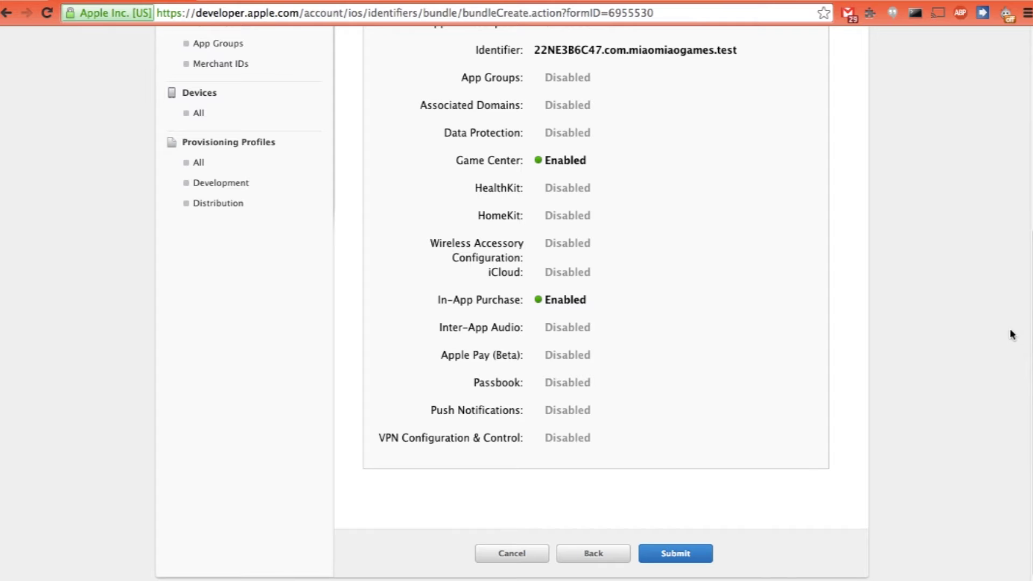
pyautogui.click(691, 556)
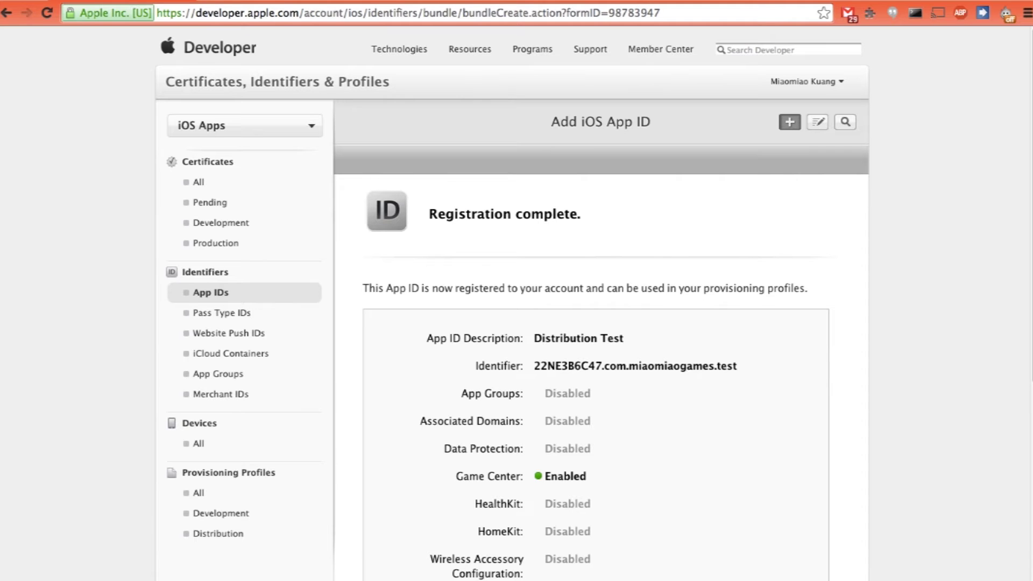
pyautogui.moveTo(1026, 204); pyautogui.dragTo(1026, 289)
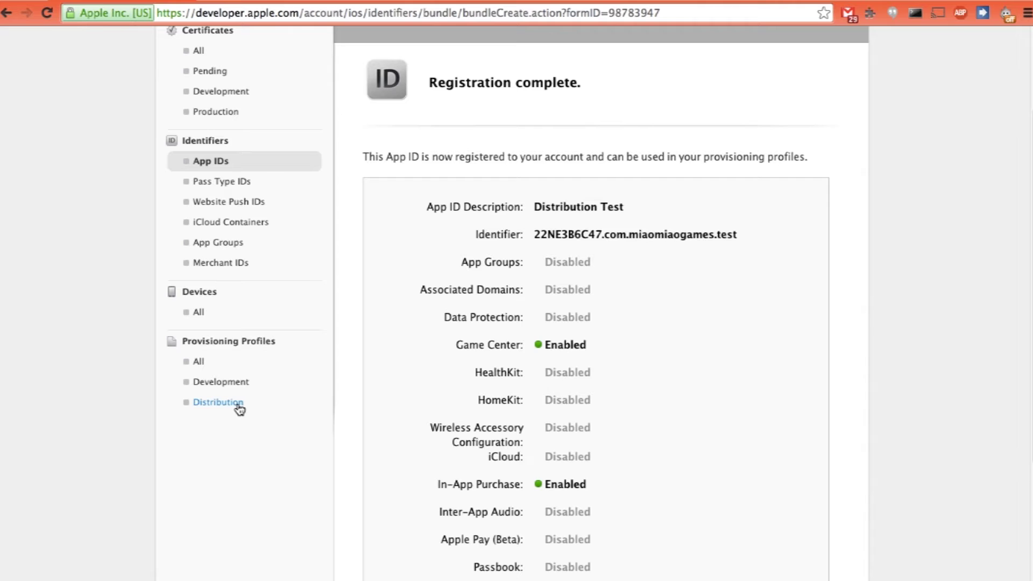
pyautogui.click(218, 402)
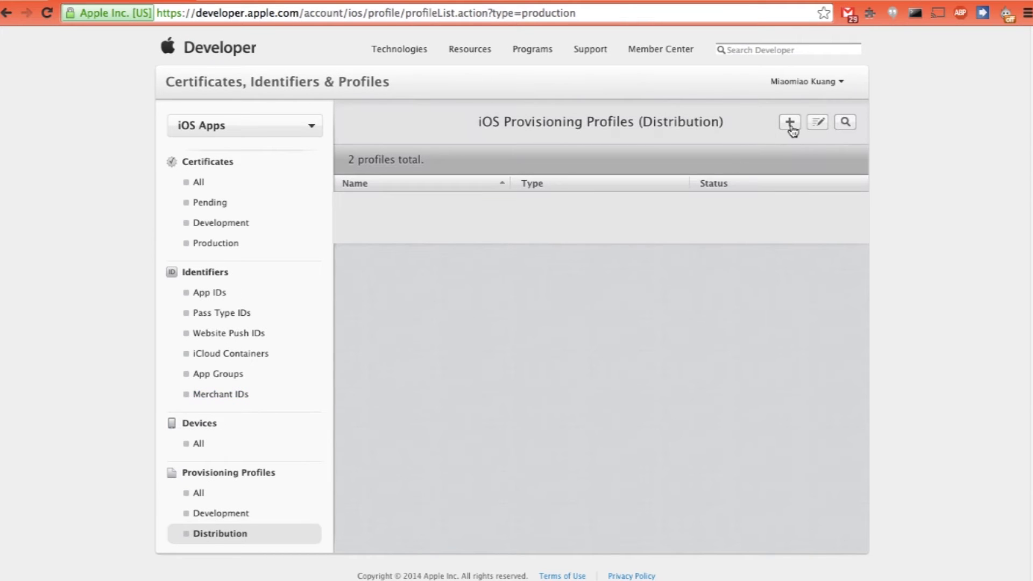
# Begin a new Ad Hoc distribution provisioning profile for the Distribution Test App ID
pyautogui.click(790, 124)
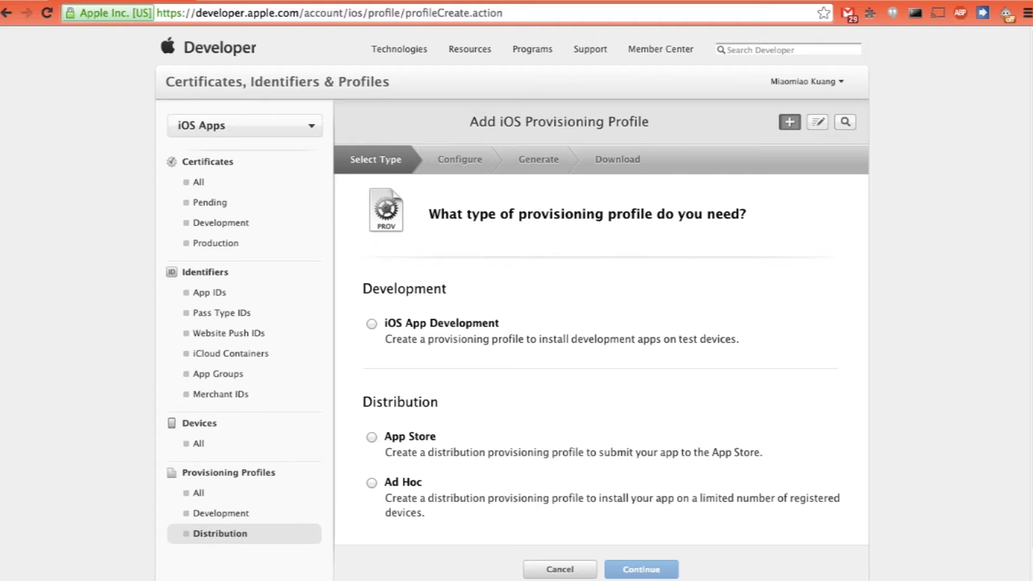
pyautogui.scroll(-2, 1019, 258)
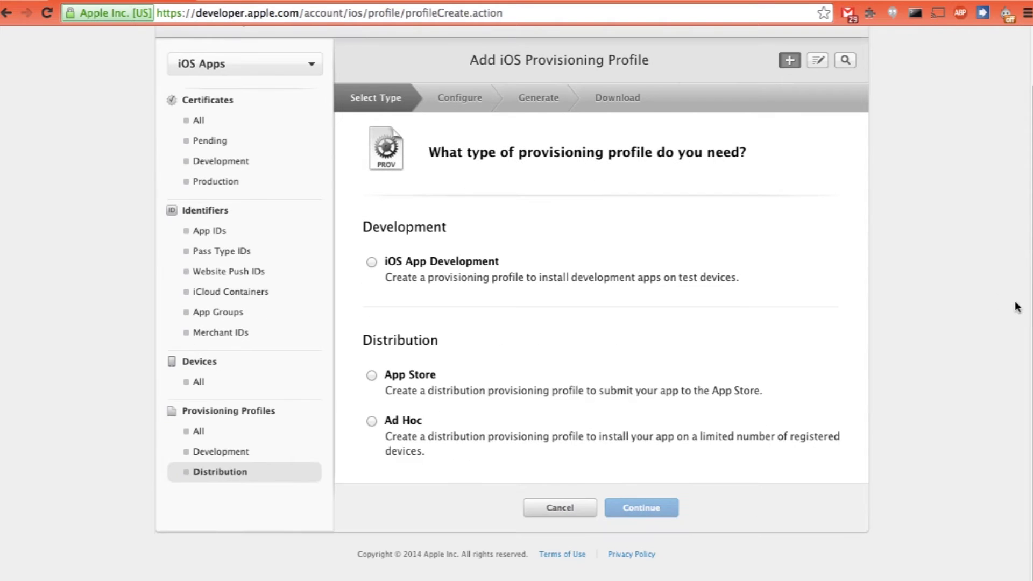
pyautogui.click(408, 422)
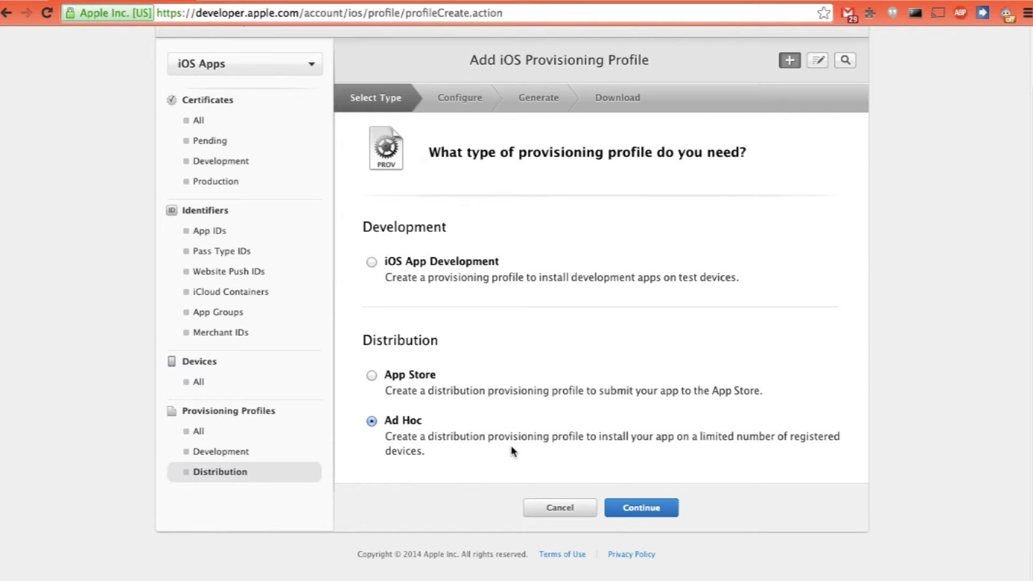
pyautogui.click(642, 506)
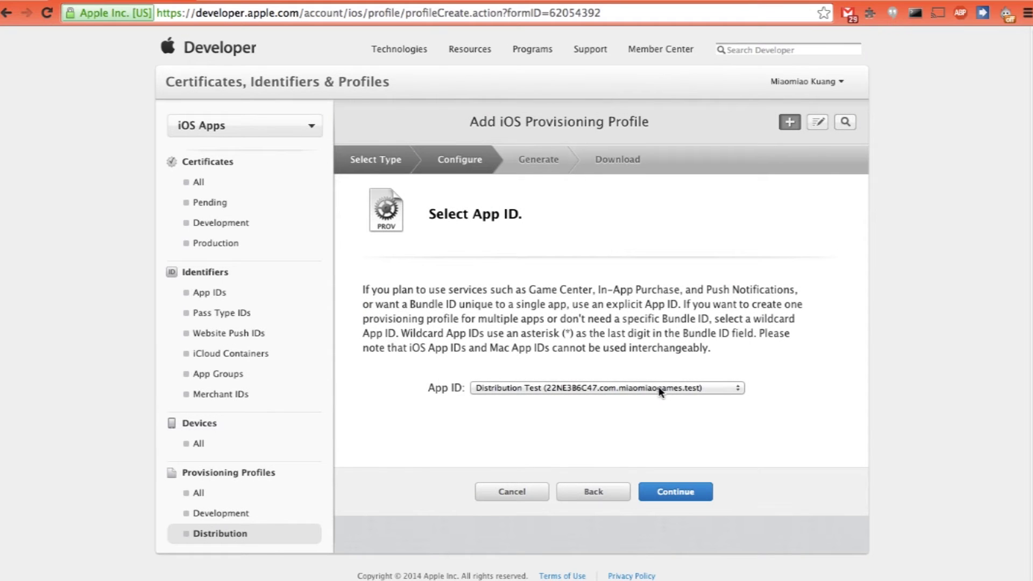
pyautogui.click(659, 388)
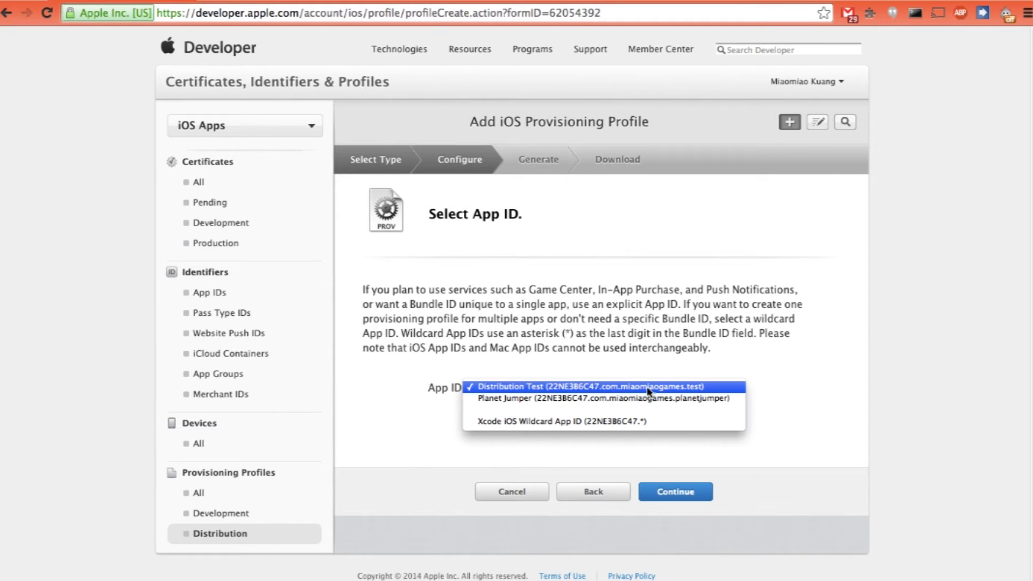
pyautogui.click(648, 387)
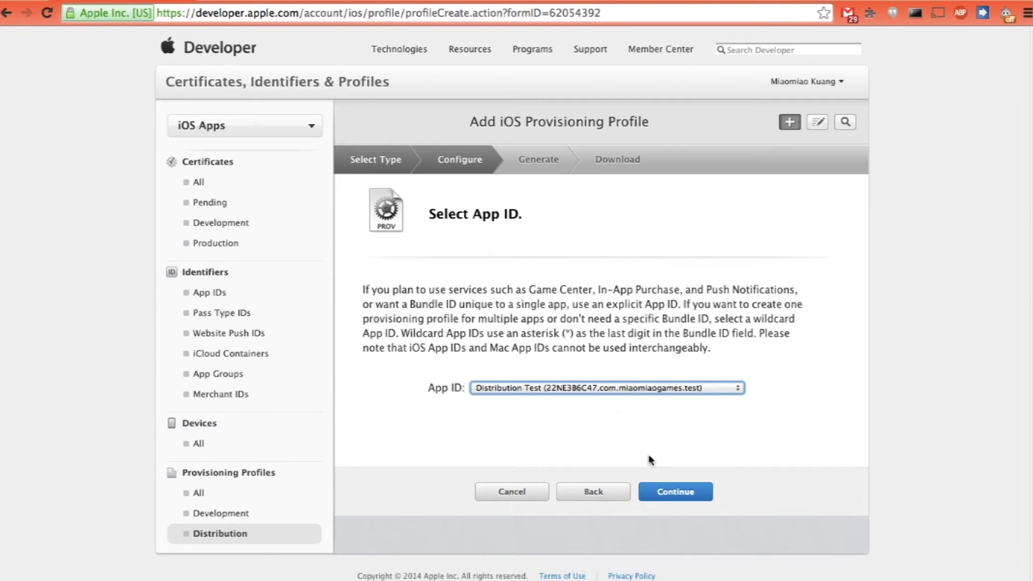
pyautogui.click(664, 491)
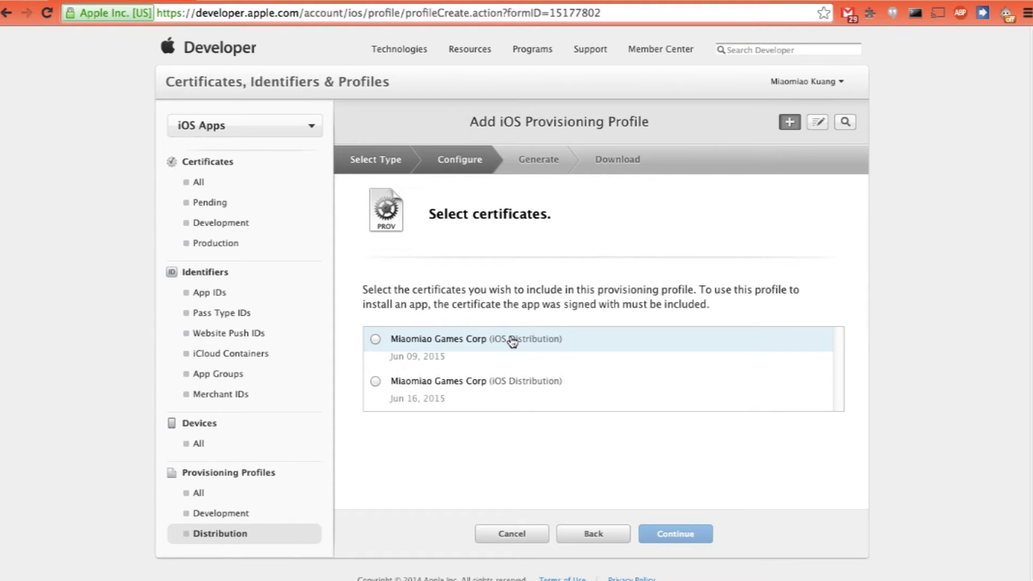
# Include the June 09 distribution certificate and all nine devices in the profile
pyautogui.click(619, 345)
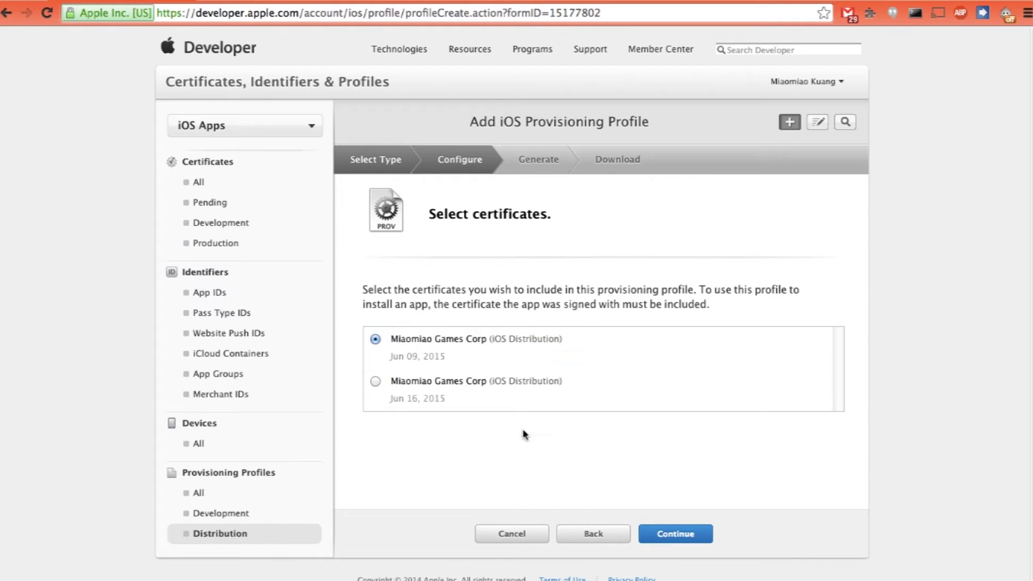
pyautogui.click(676, 532)
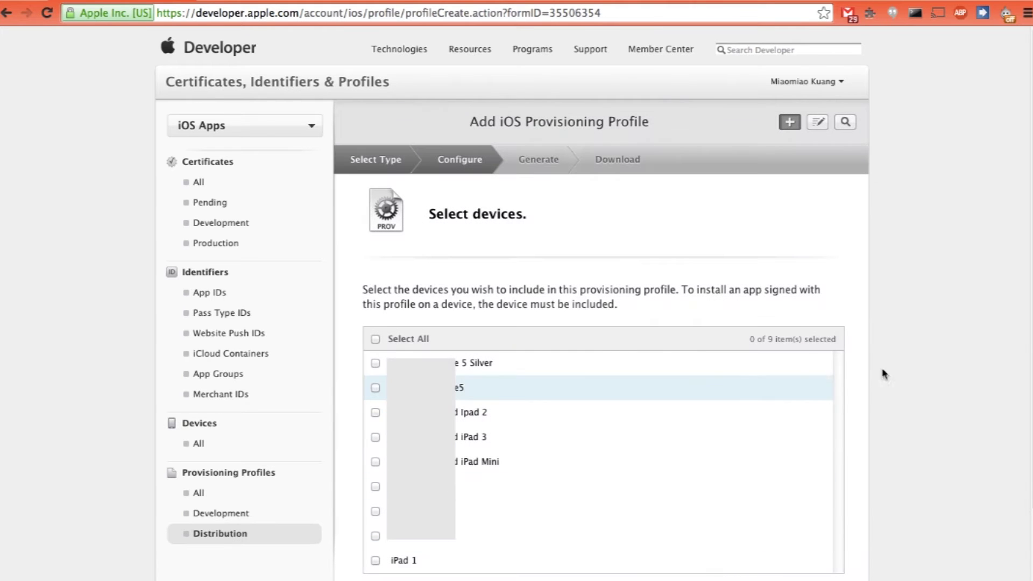
pyautogui.scroll(-3, 1020, 379)
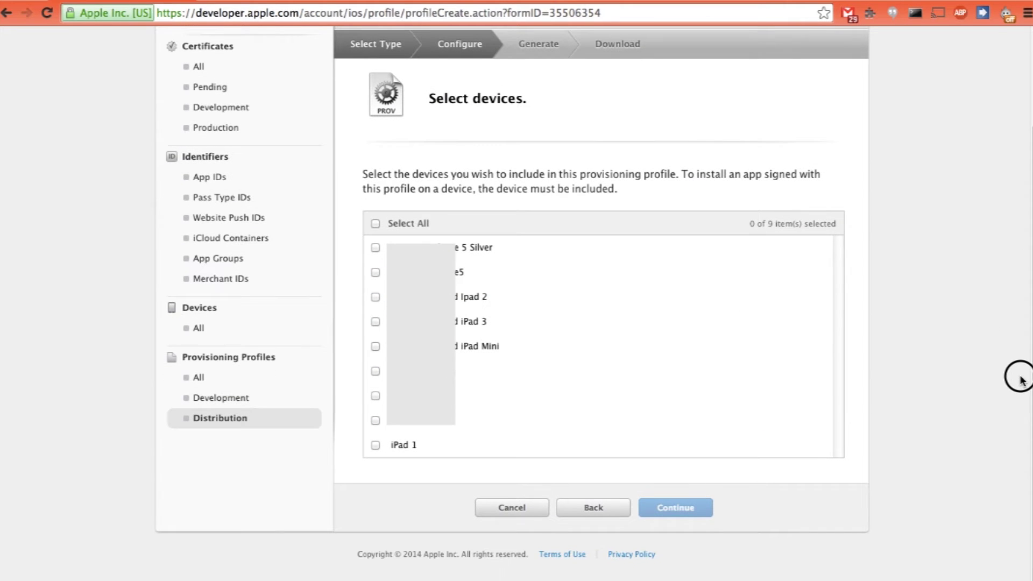
pyautogui.click(376, 224)
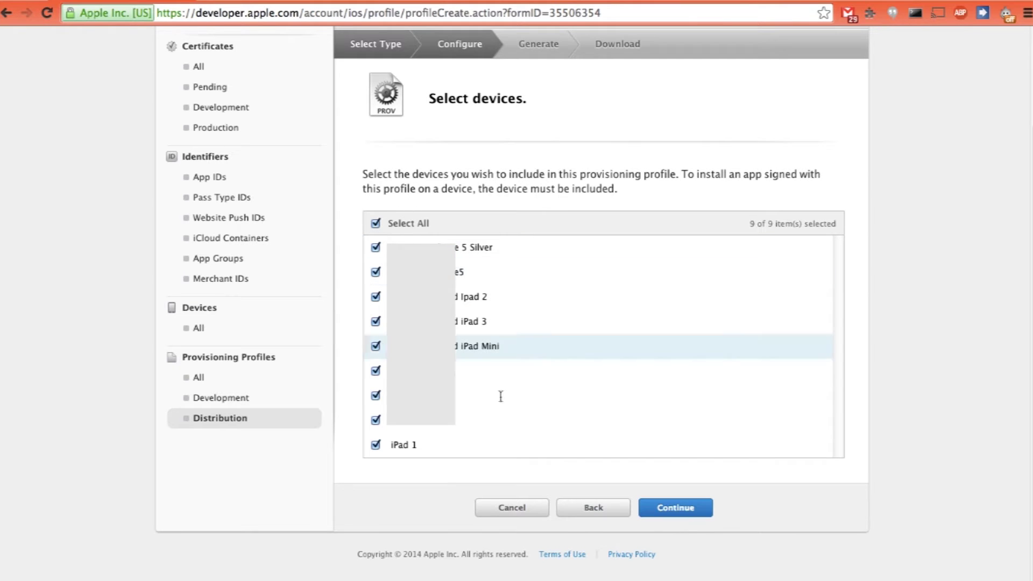
pyautogui.click(673, 510)
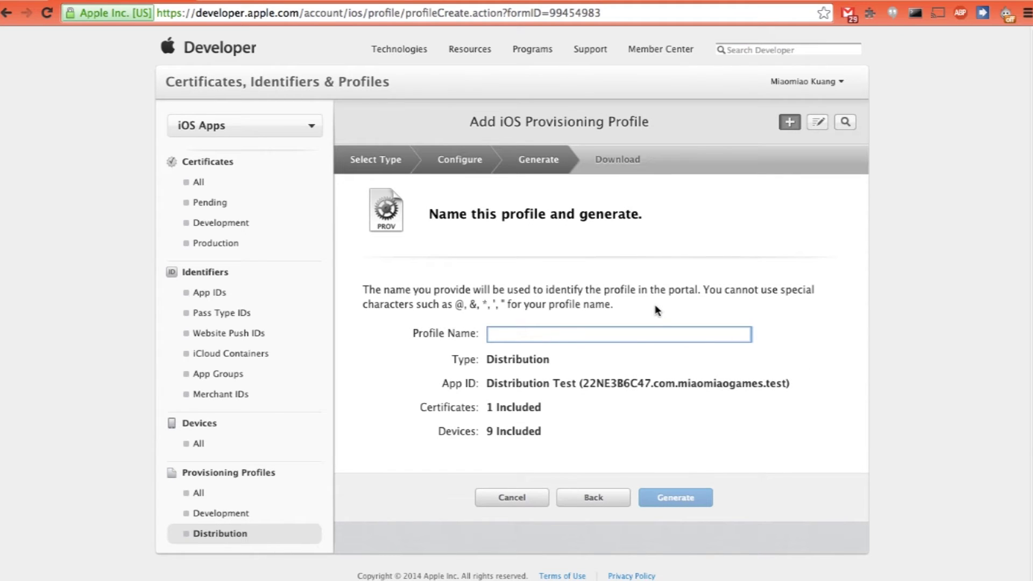
# Name the provisioning profile 'Distribution Test' and generate it
pyautogui.click(572, 382)
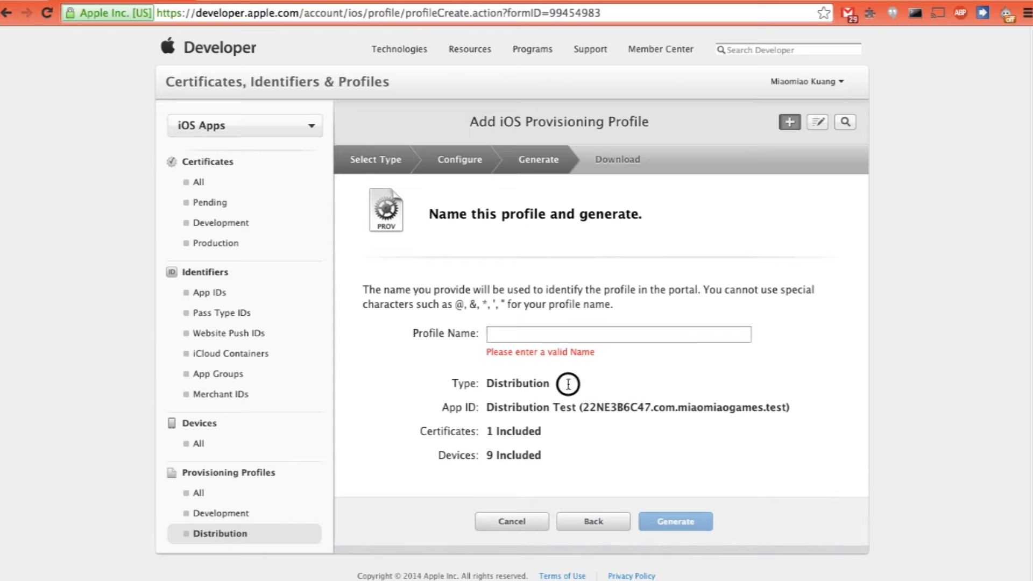
pyautogui.doubleClick(498, 385)
pyautogui.click(495, 402)
pyautogui.moveTo(487, 407); pyautogui.dragTo(553, 329)
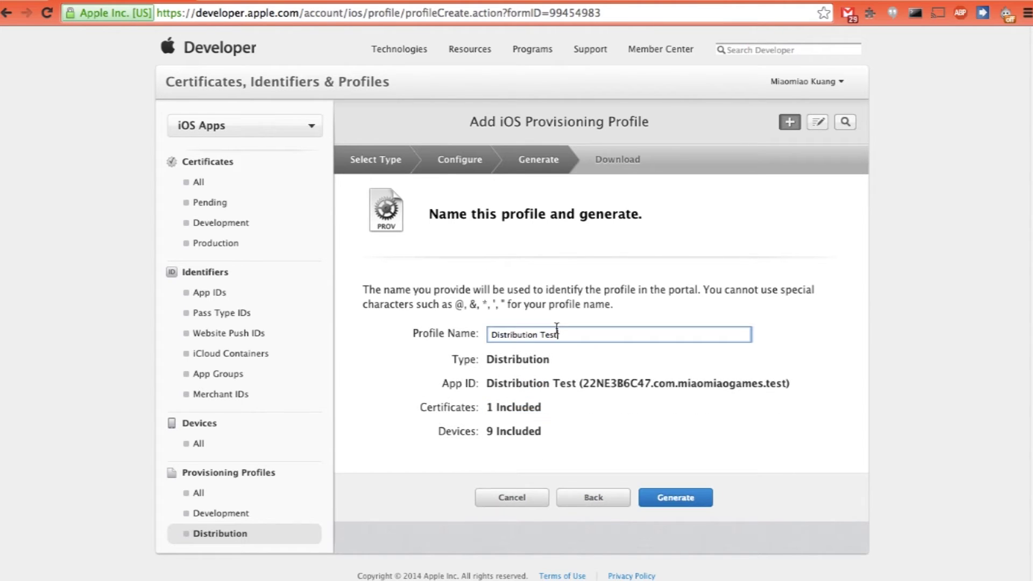
pyautogui.click(659, 495)
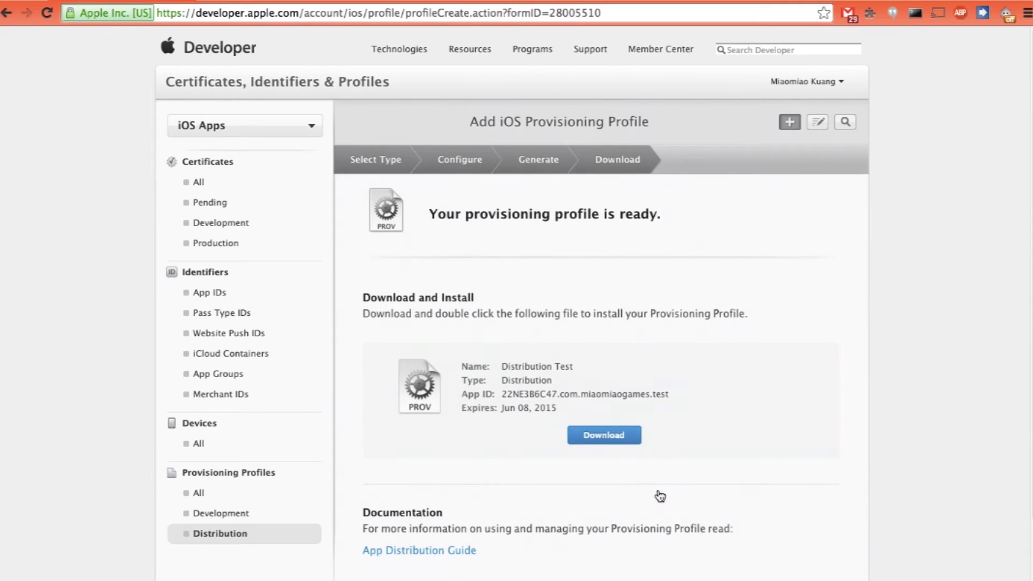
pyautogui.scroll(-3, 1016, 237)
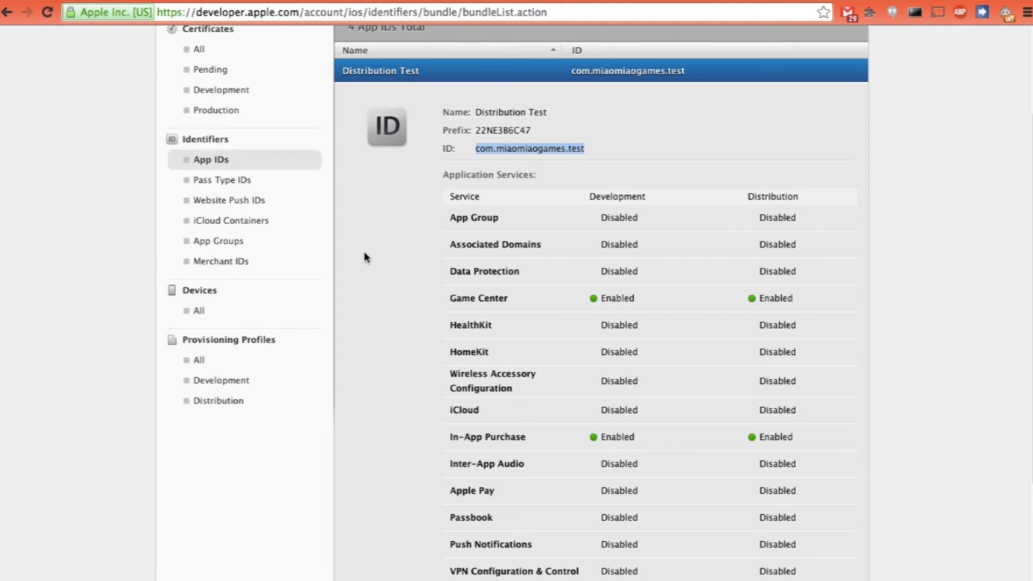
pyautogui.click(210, 310)
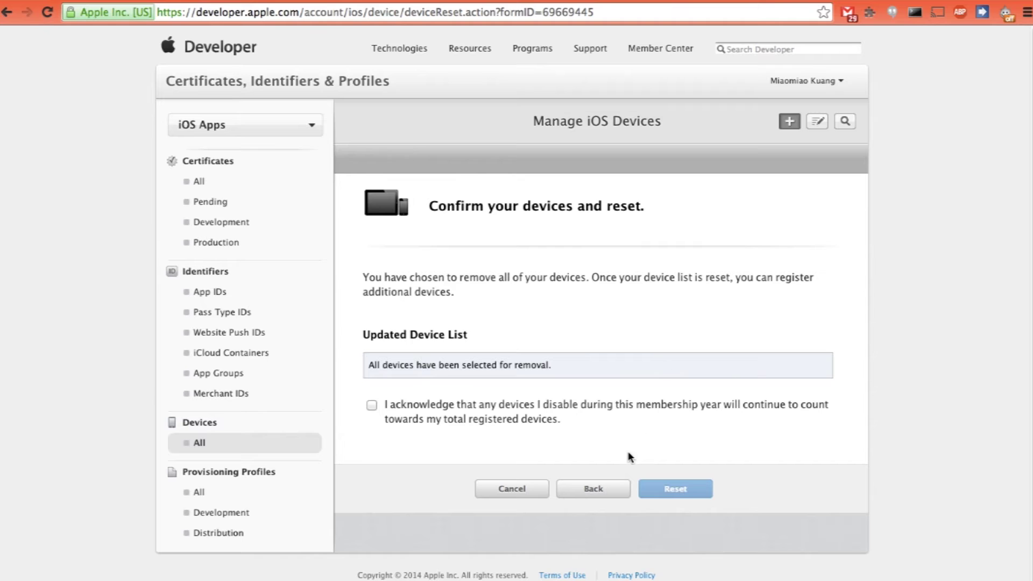
# Acknowledge the warning and reset the registered device list
pyautogui.click(371, 404)
pyautogui.click(690, 492)
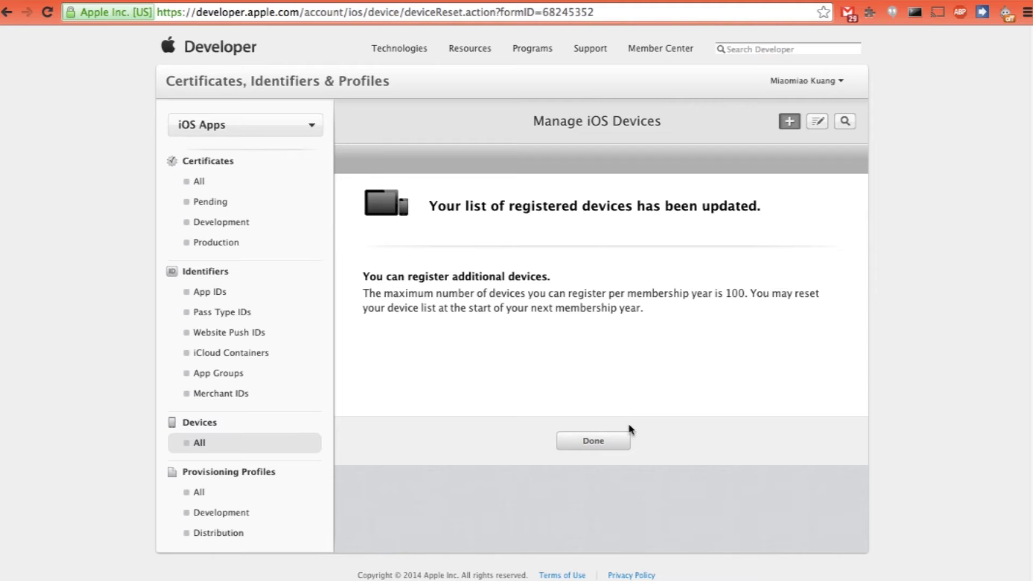
pyautogui.click(607, 441)
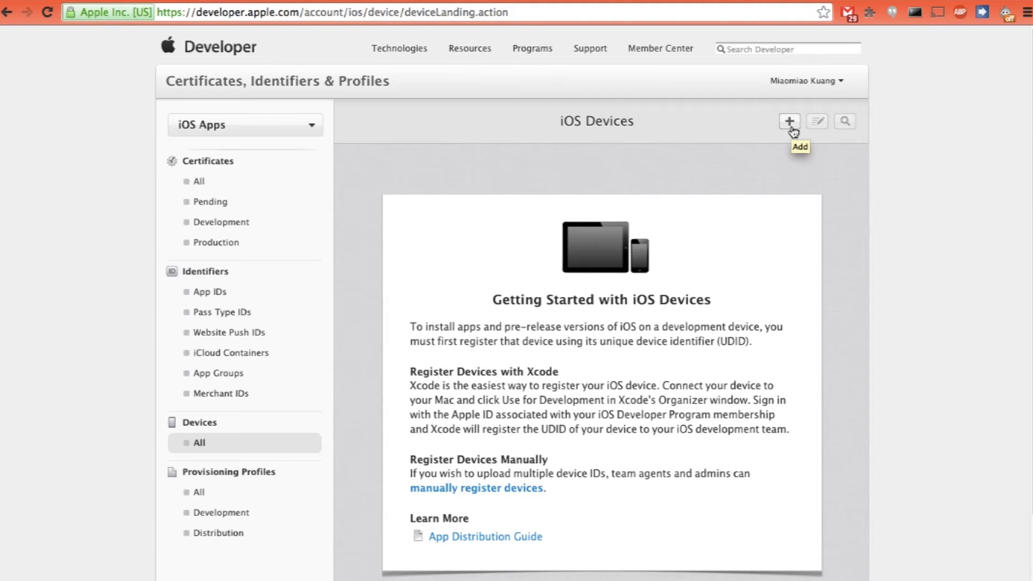
# Start registering a new device named 'iPad Mini 2'
pyautogui.click(790, 121)
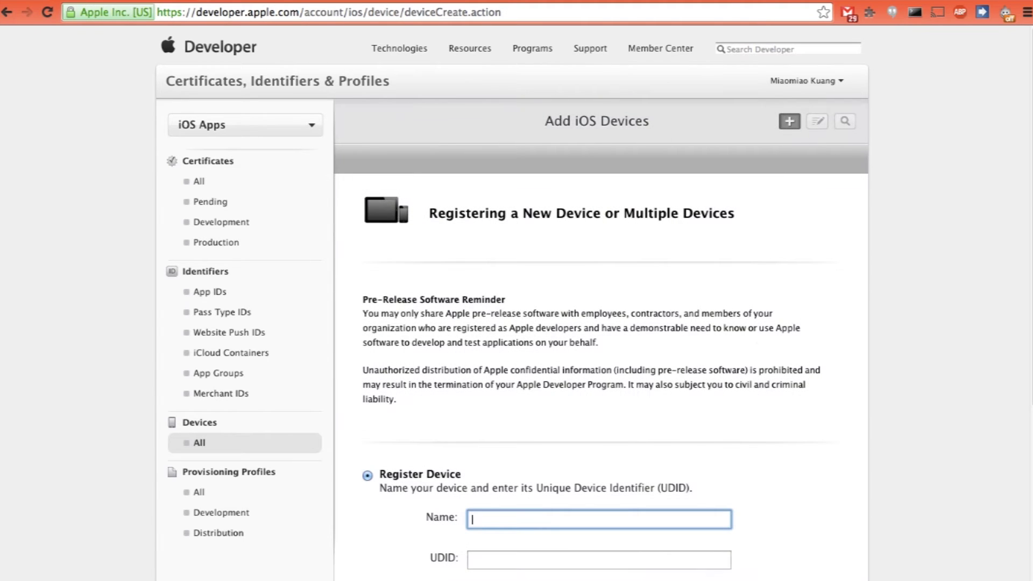
pyautogui.moveTo(1028, 219); pyautogui.dragTo(1027, 318)
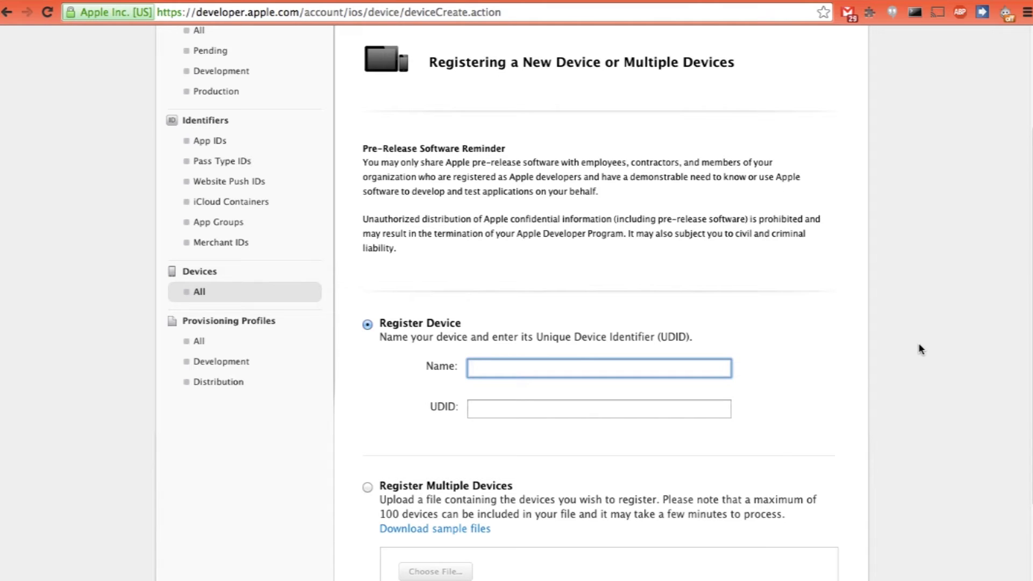
pyautogui.write('iPad')
pyautogui.press('BackSpace')
pyautogui.press('BackSpace')
pyautogui.press('BackSpace')
pyautogui.press('BackSpace')
pyautogui.write('iPad Mini 2')
pyautogui.click(727, 413)
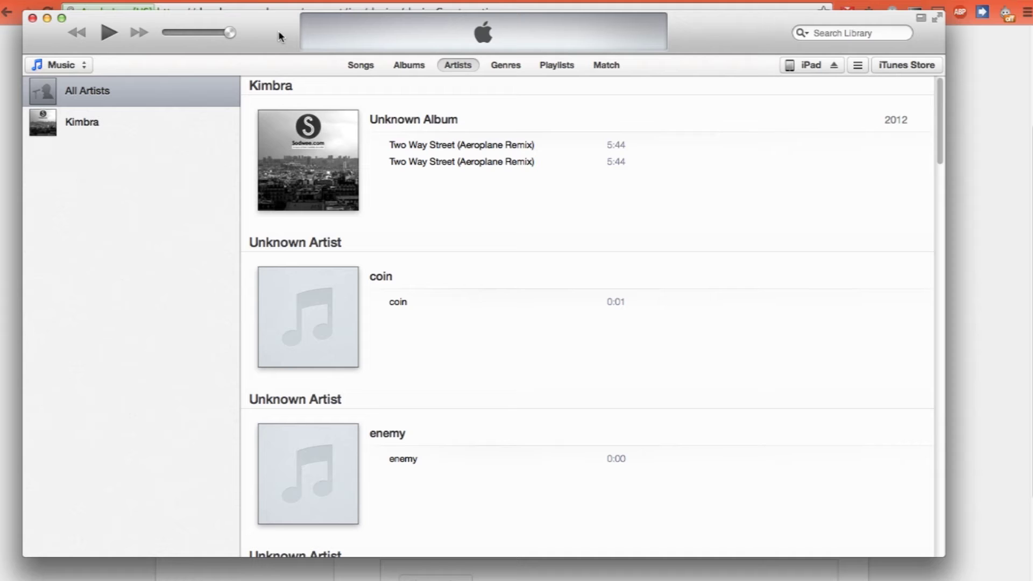
# Show the connected iPad's UDID on its iTunes summary page and copy it
pyautogui.click(806, 65)
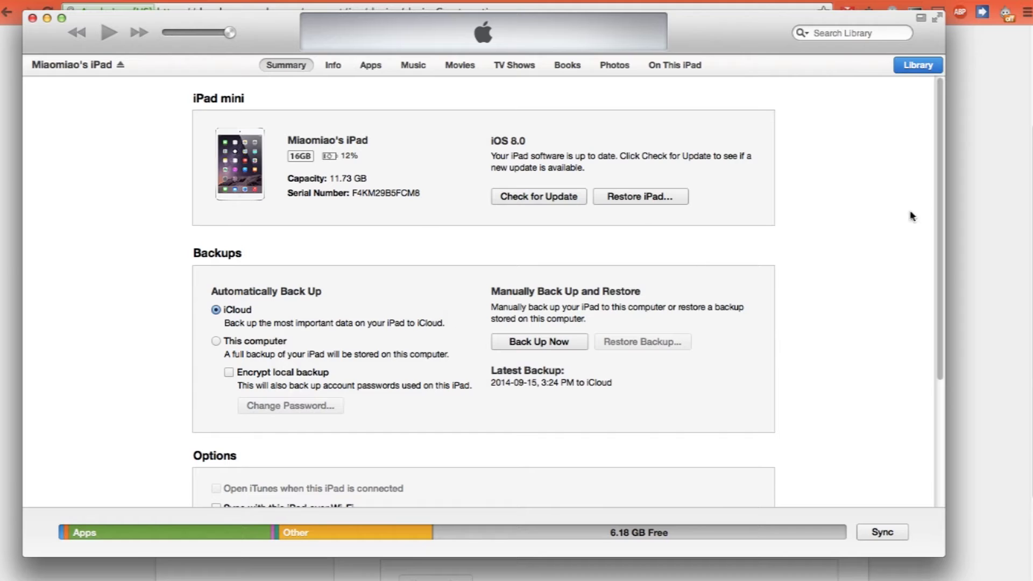
pyautogui.click(339, 194)
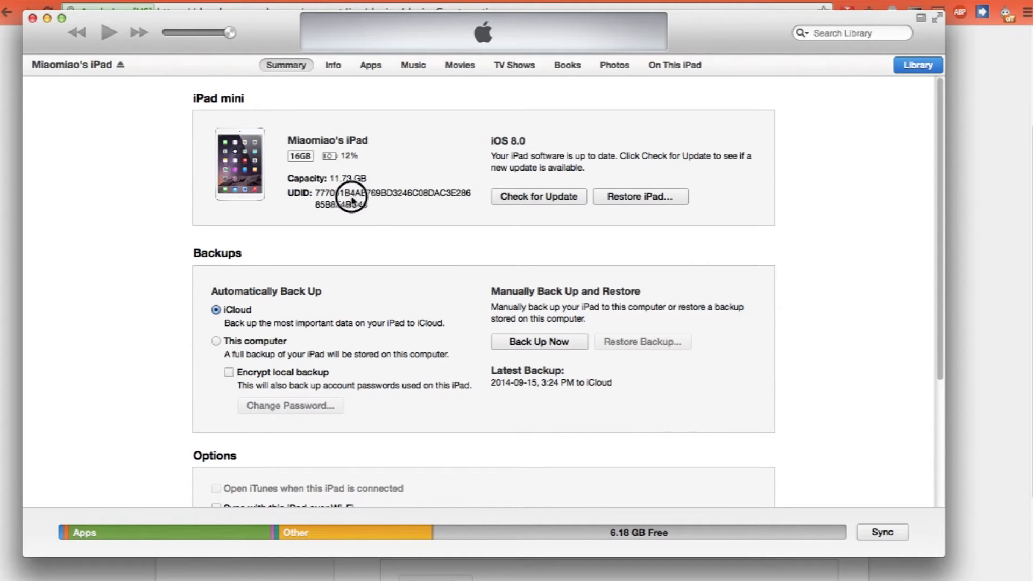
pyautogui.click(353, 202)
pyautogui.click(351, 197)
pyautogui.click(351, 194)
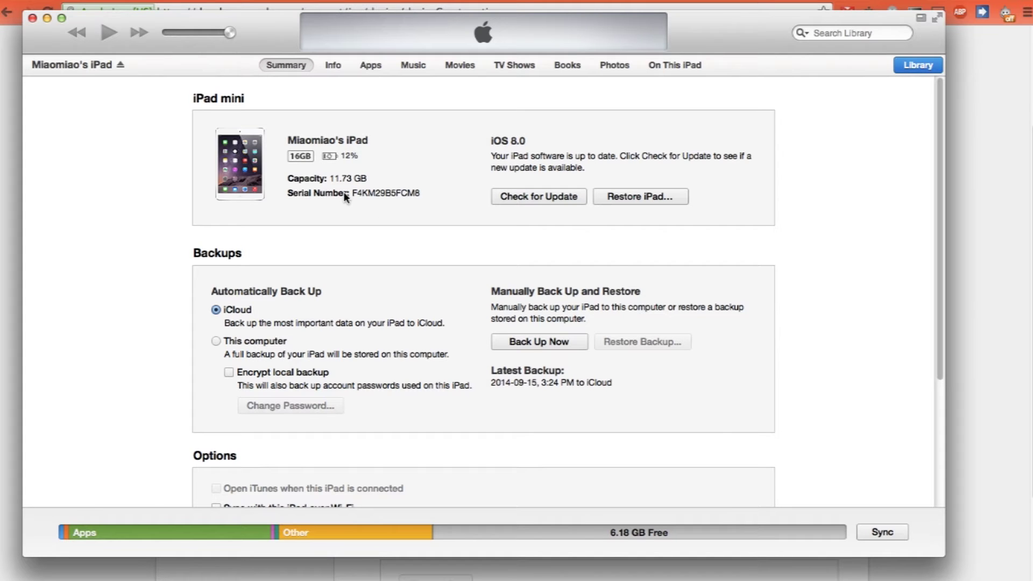
pyautogui.click(350, 193)
pyautogui.rightClick(351, 195)
pyautogui.click(352, 196)
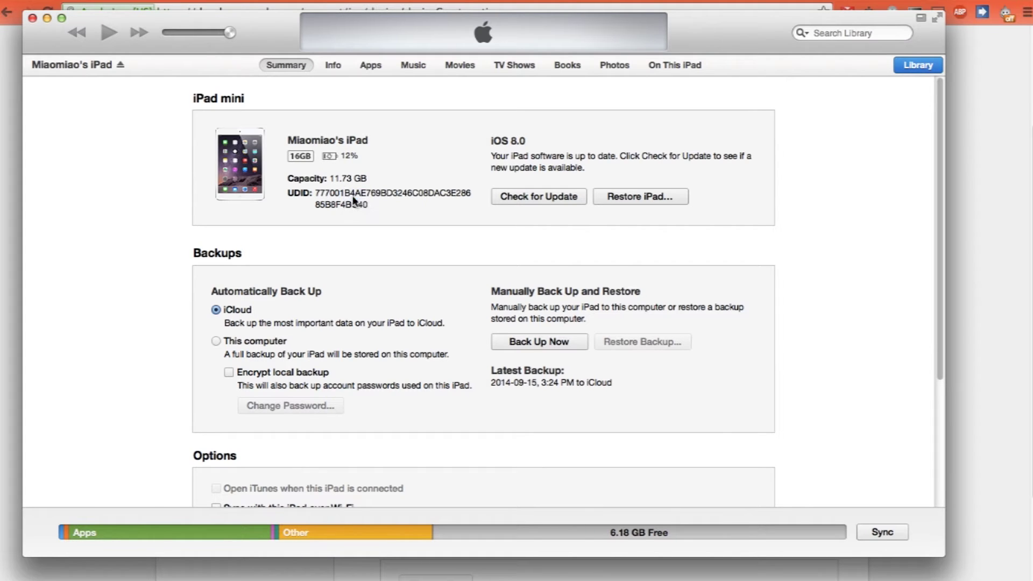
# Paste the copied UDID into the device form and register iPad Mini 2
pyautogui.press('super+Tab')
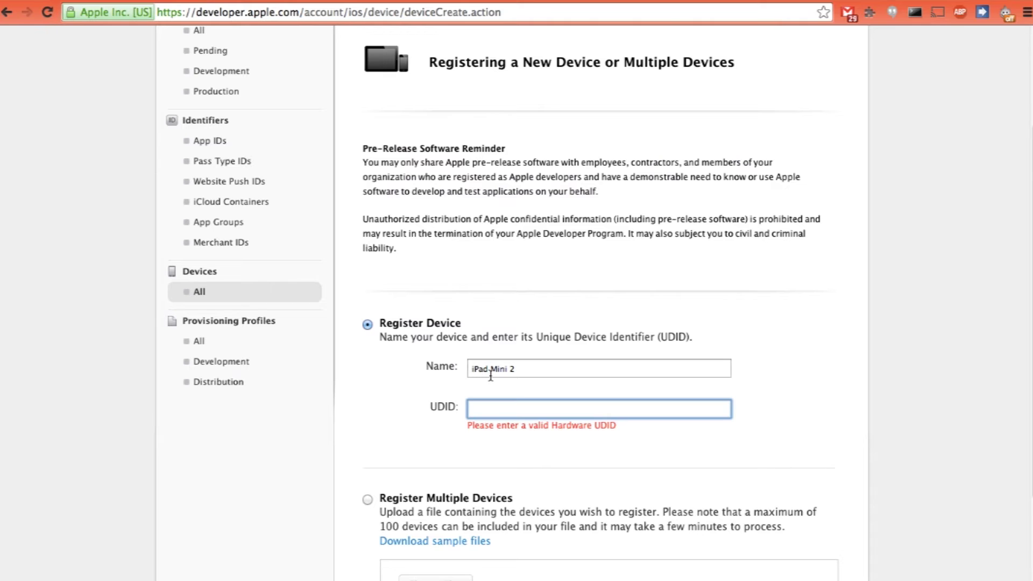
pyautogui.write('777001b4ae769bd3246c08dac3e28685b8f4bc40')
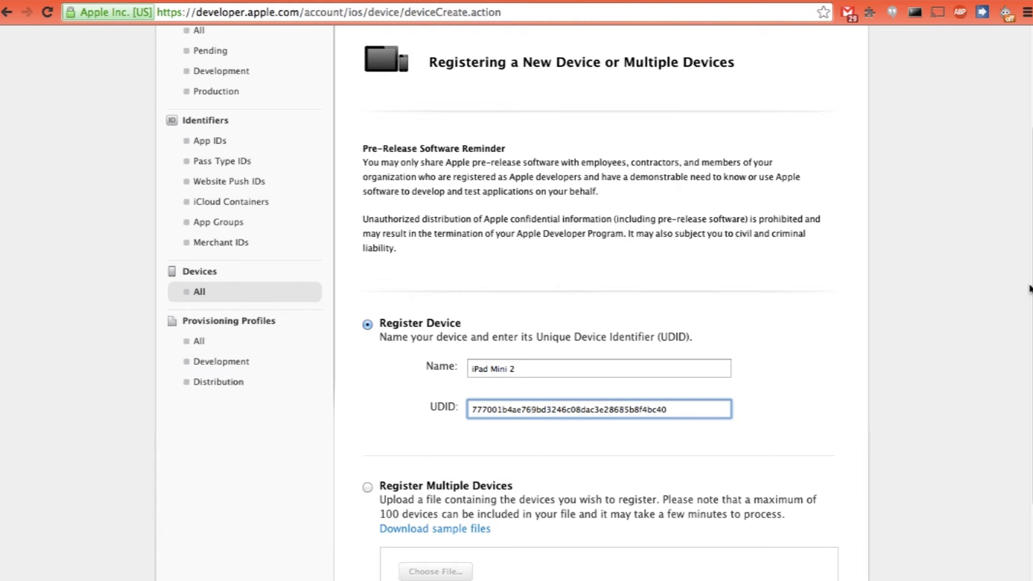
pyautogui.moveTo(1025, 292); pyautogui.dragTo(1019, 371)
pyautogui.click(634, 536)
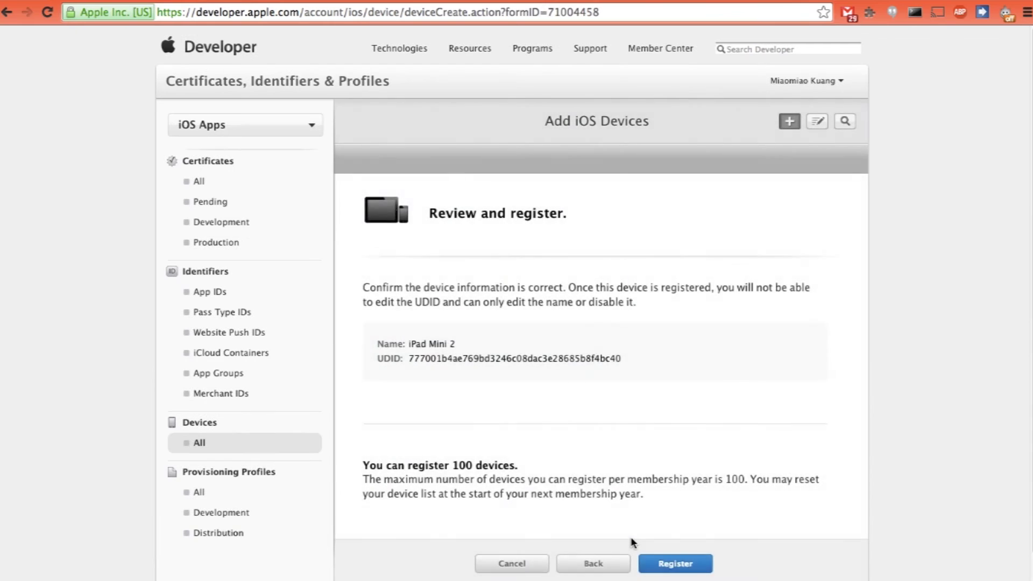
pyautogui.click(662, 571)
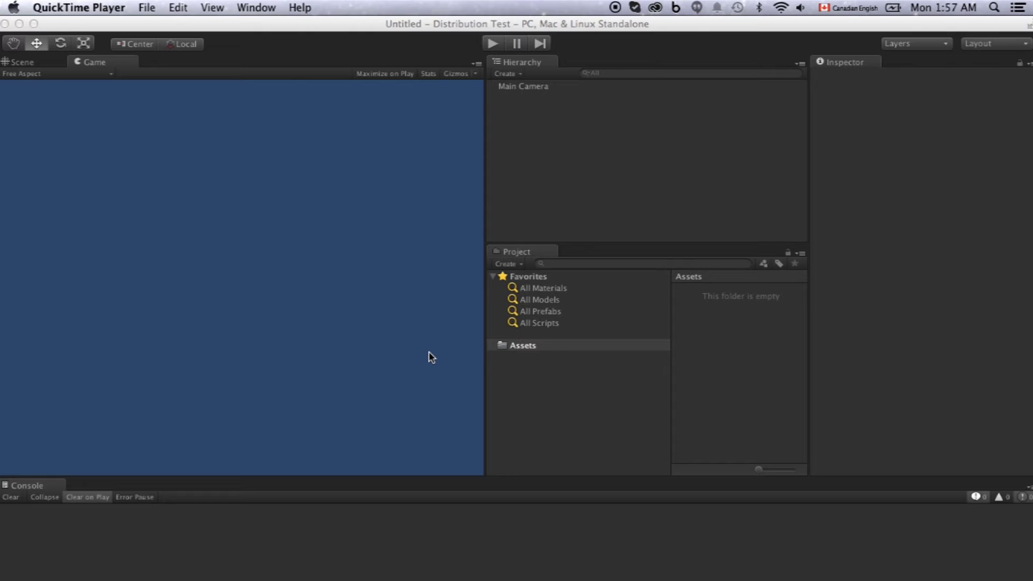
# In Unity's Build Settings, choose iOS as the target platform
pyautogui.click(262, 30)
pyautogui.click(81, 8)
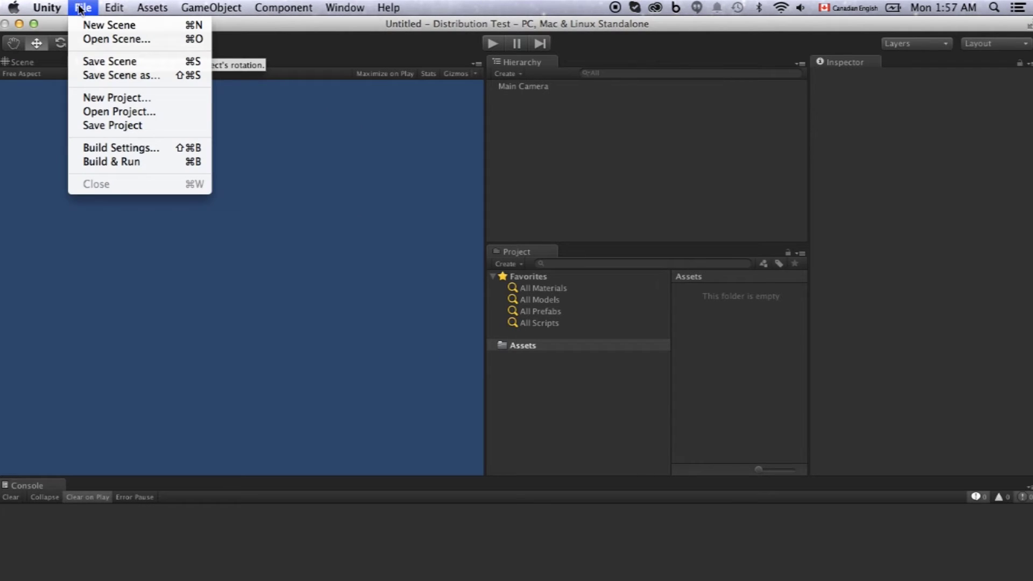
pyautogui.click(93, 151)
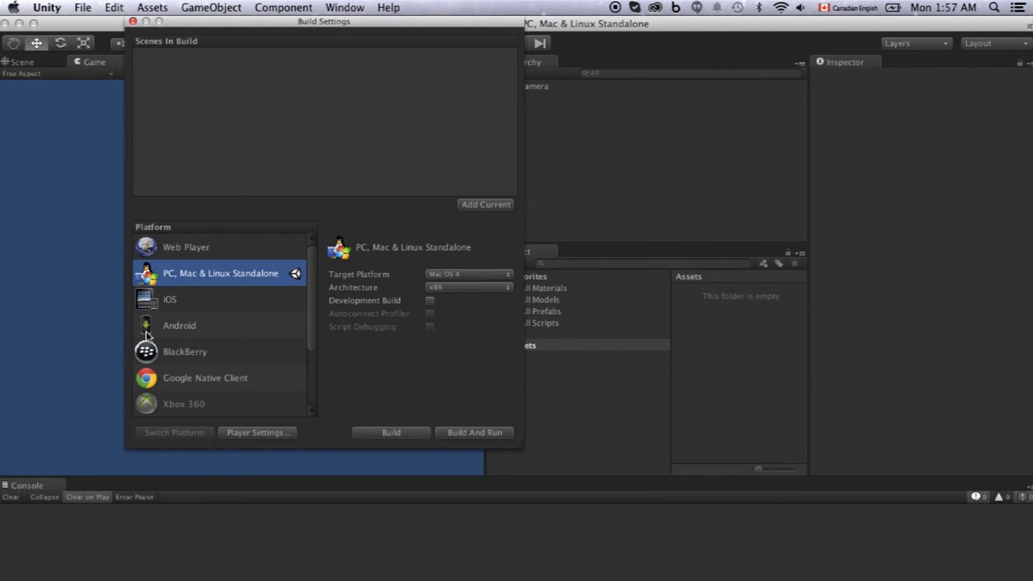
pyautogui.click(170, 301)
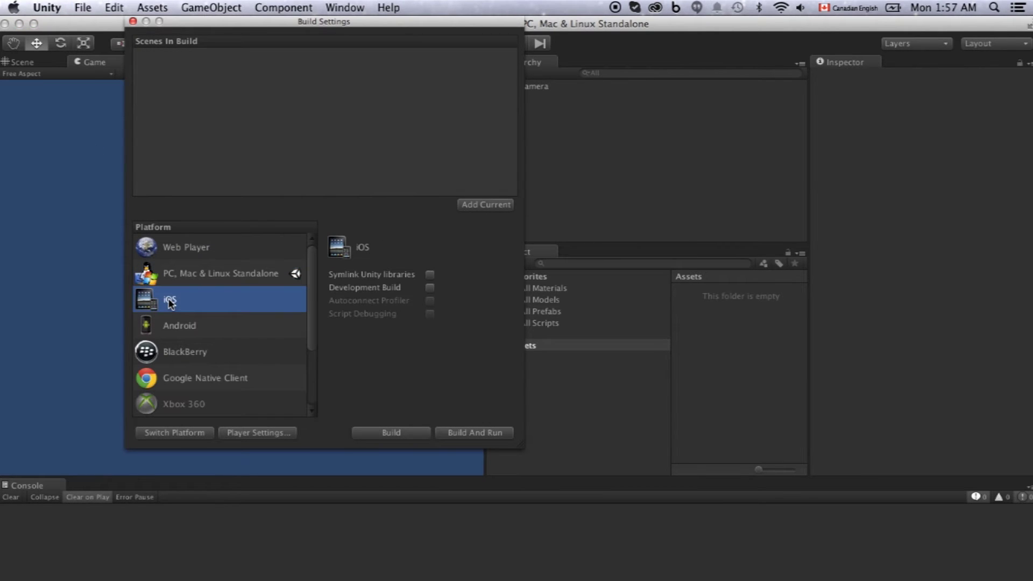
# Set the iOS Player Settings bundle identifier to com.miaomiaogames.test
pyautogui.click(274, 434)
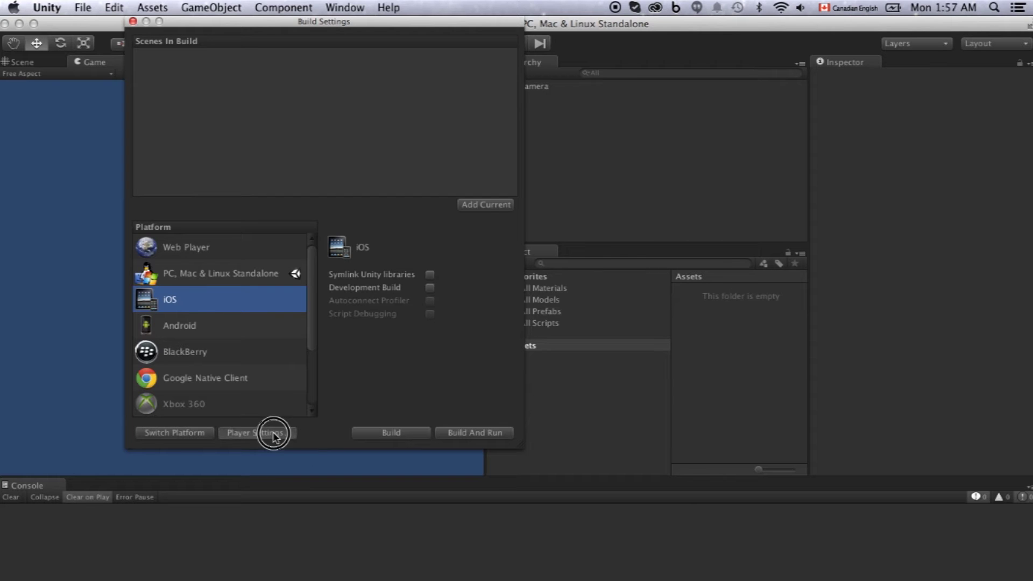
pyautogui.click(880, 356)
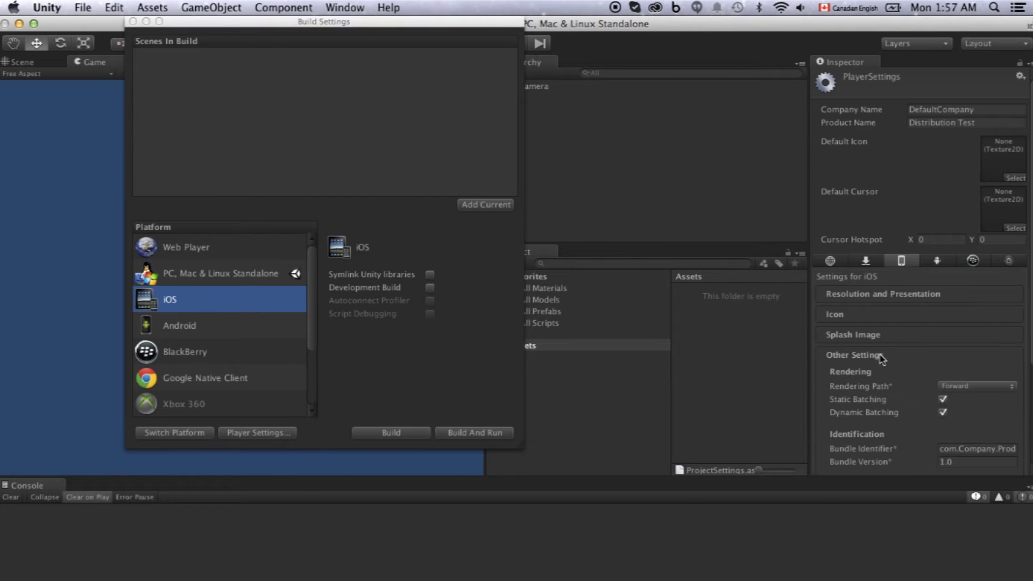
pyautogui.scroll(-5, 979, 334)
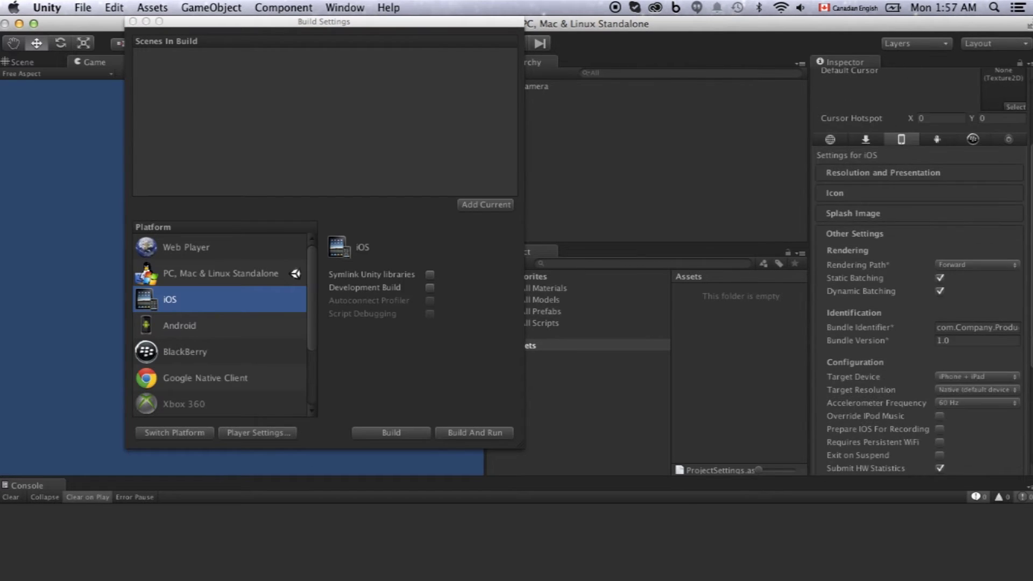
pyautogui.click(978, 328)
pyautogui.write('miaomiaogames.test')
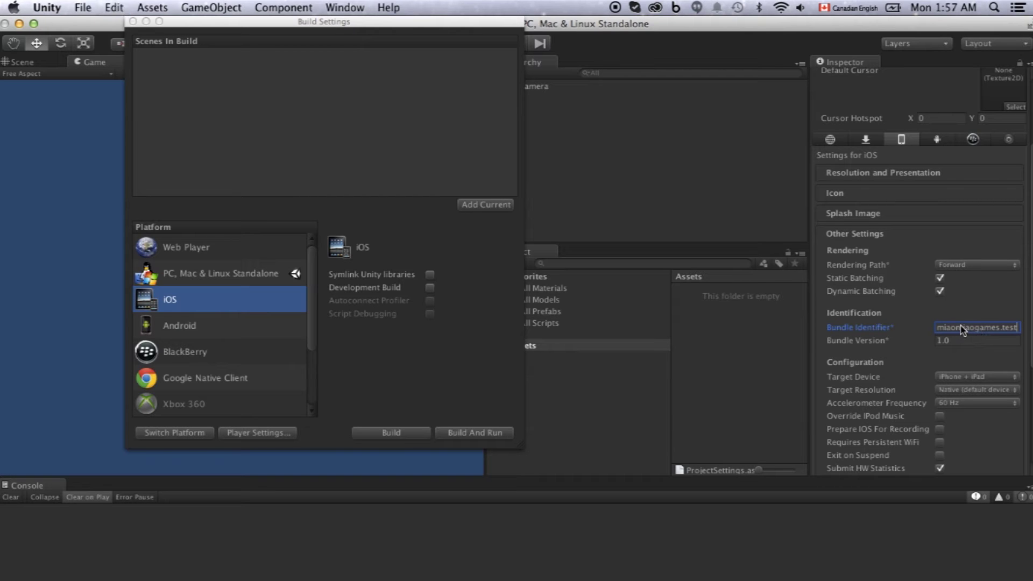
pyautogui.moveTo(963, 330); pyautogui.dragTo(1019, 328)
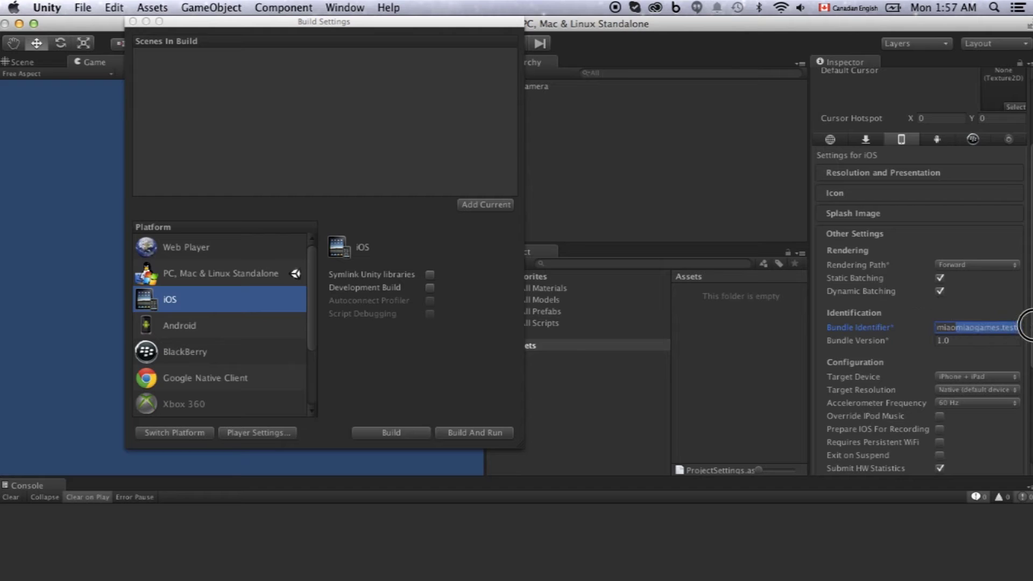
pyautogui.click(1009, 331)
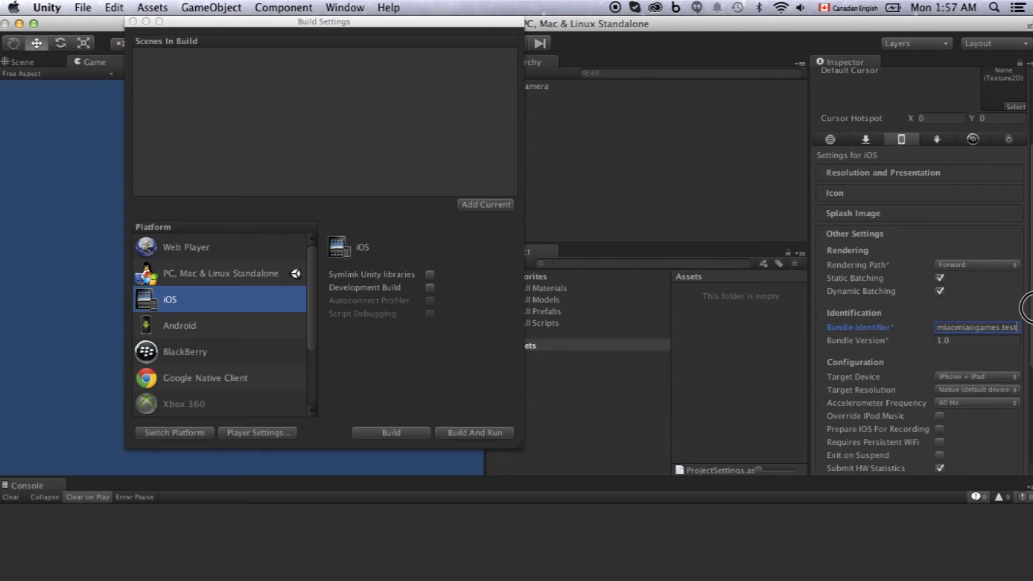
# Build the iOS project into a folder named IOS
pyautogui.scroll(-5, 1025, 420)
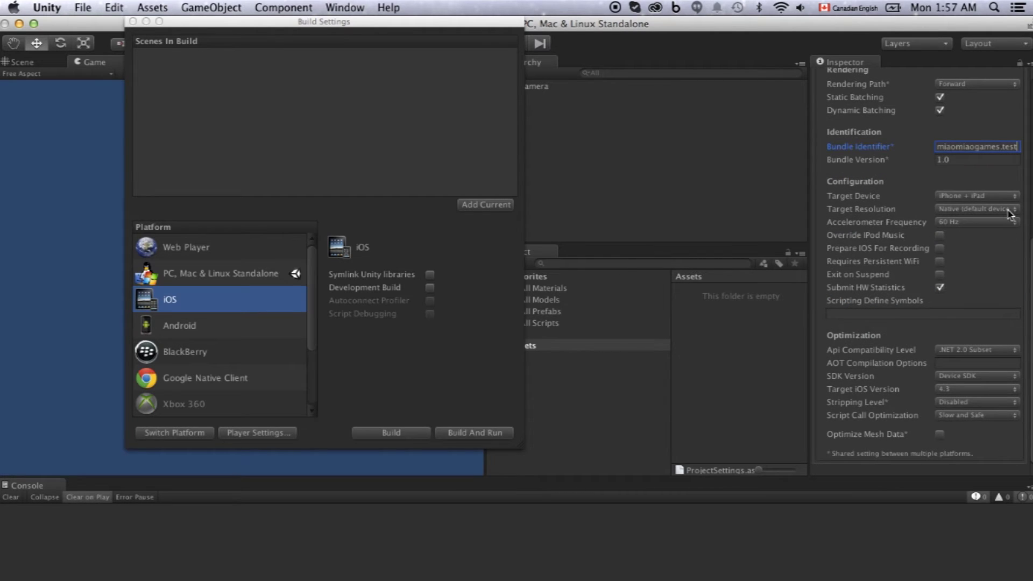
pyautogui.click(391, 432)
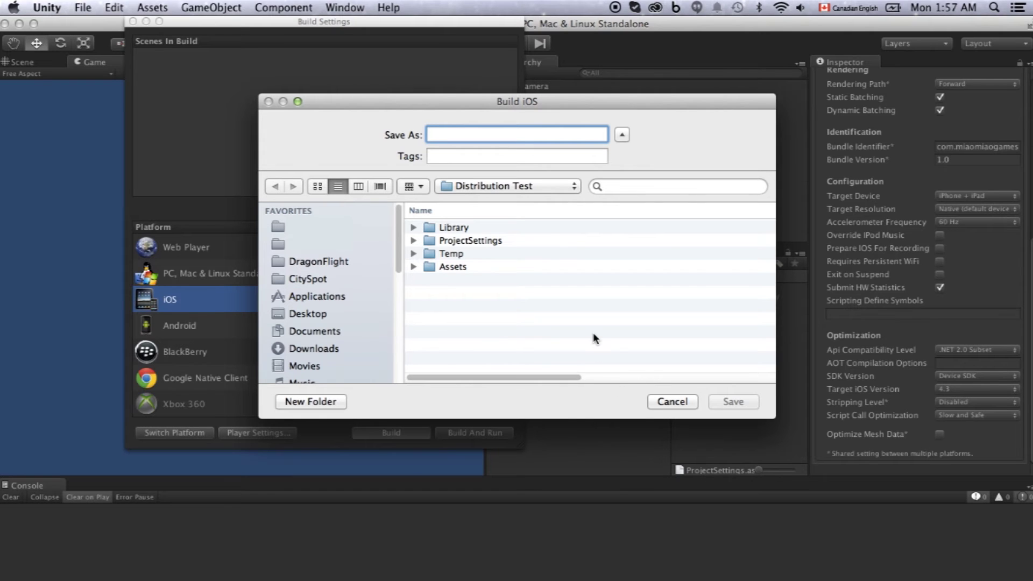
pyautogui.write('IOS')
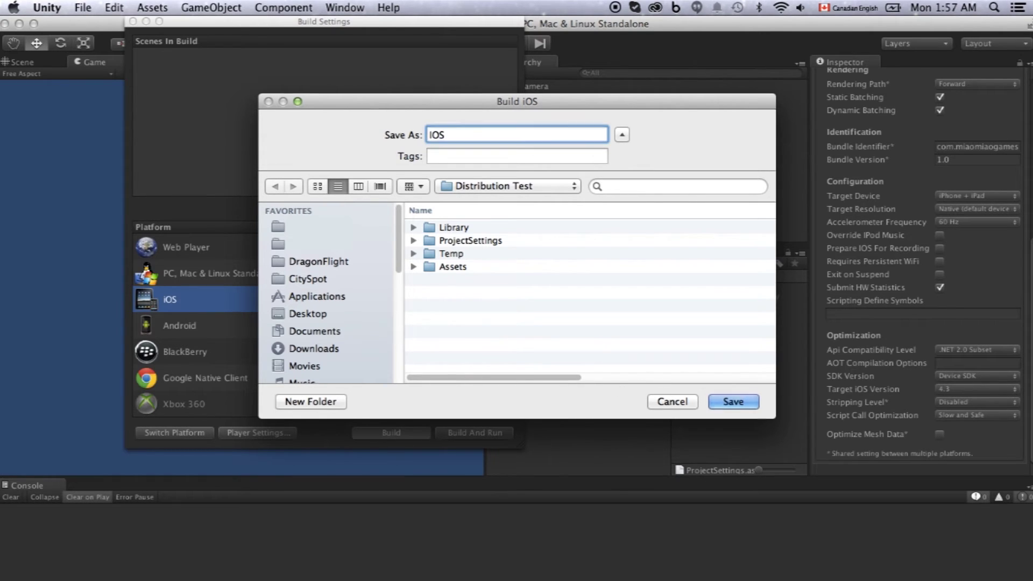
pyautogui.press('Return')
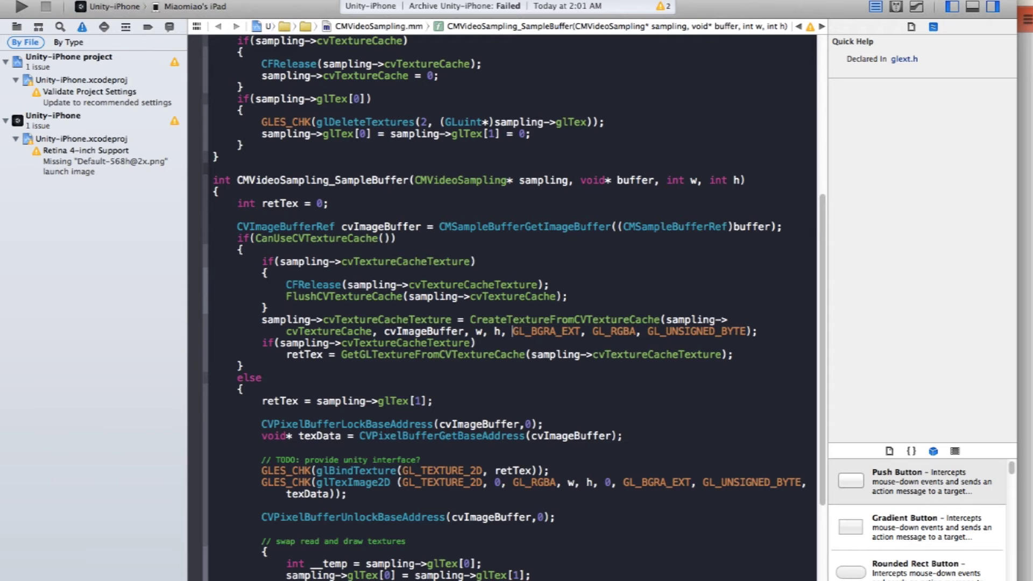
# Refresh the Miaomiao Games Corp team's provisioning profiles in Xcode Accounts so Distribution Test appears
pyautogui.click(54, 1)
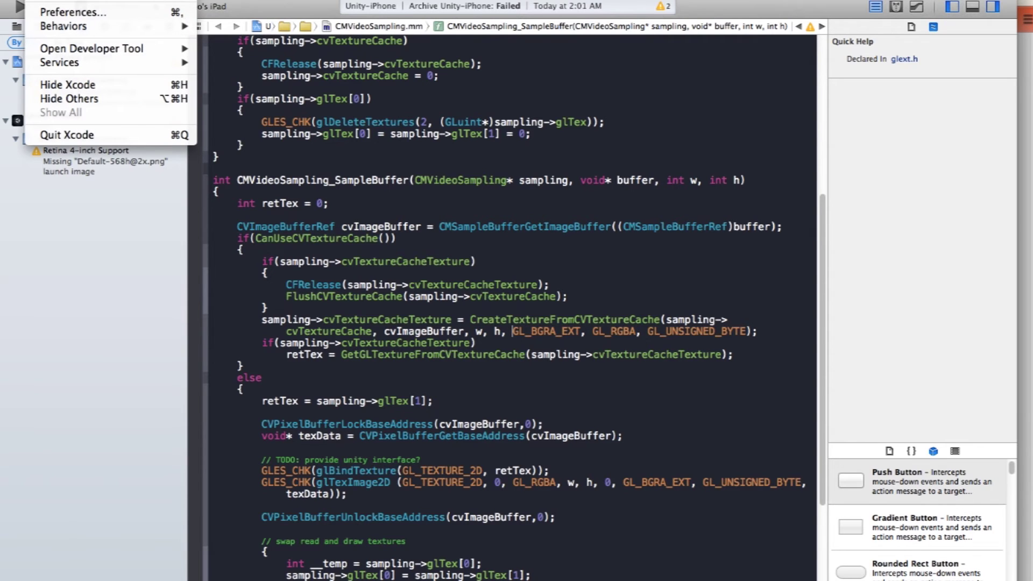
pyautogui.click(56, 13)
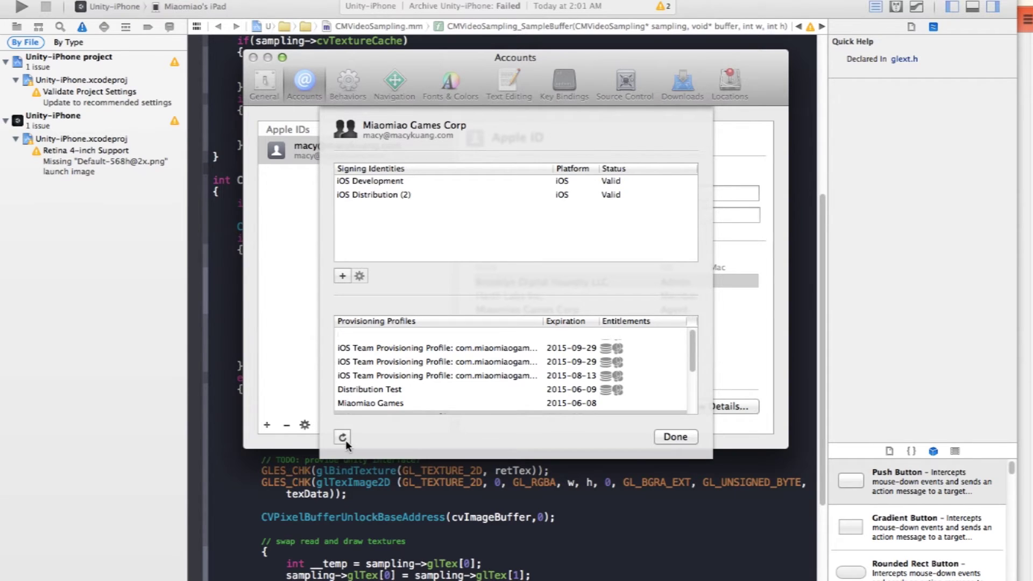
pyautogui.click(343, 437)
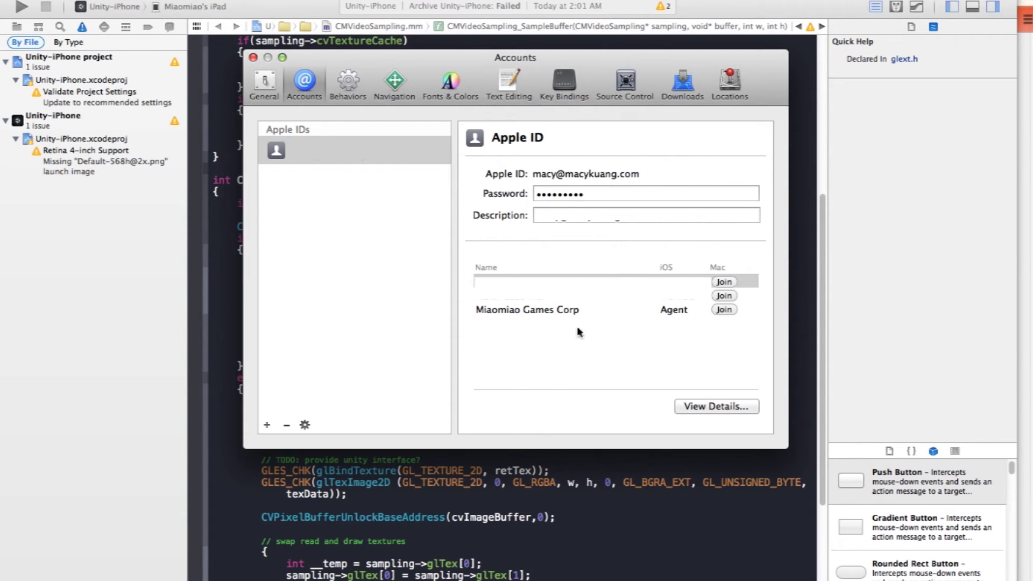
pyautogui.click(578, 310)
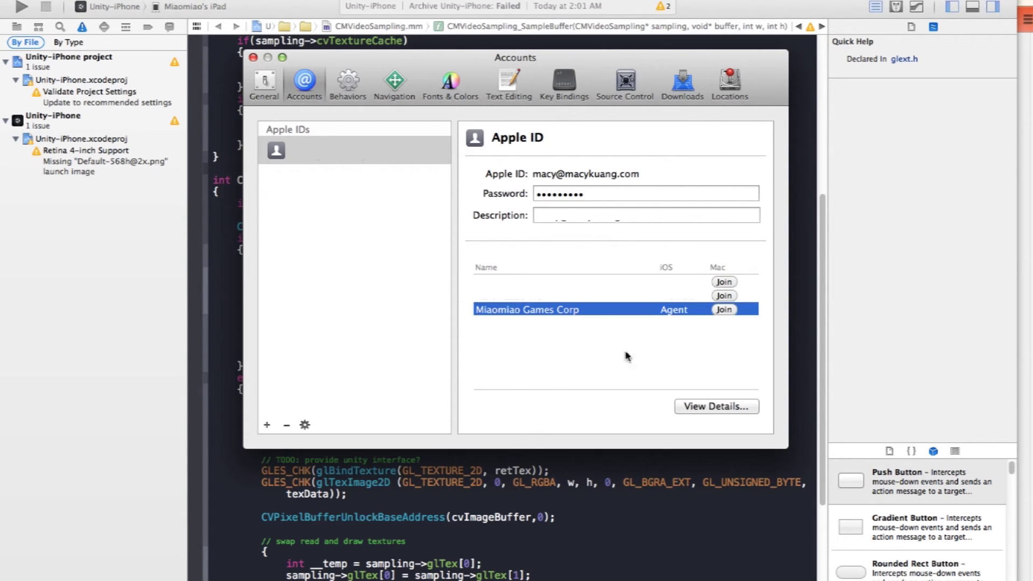
pyautogui.click(709, 406)
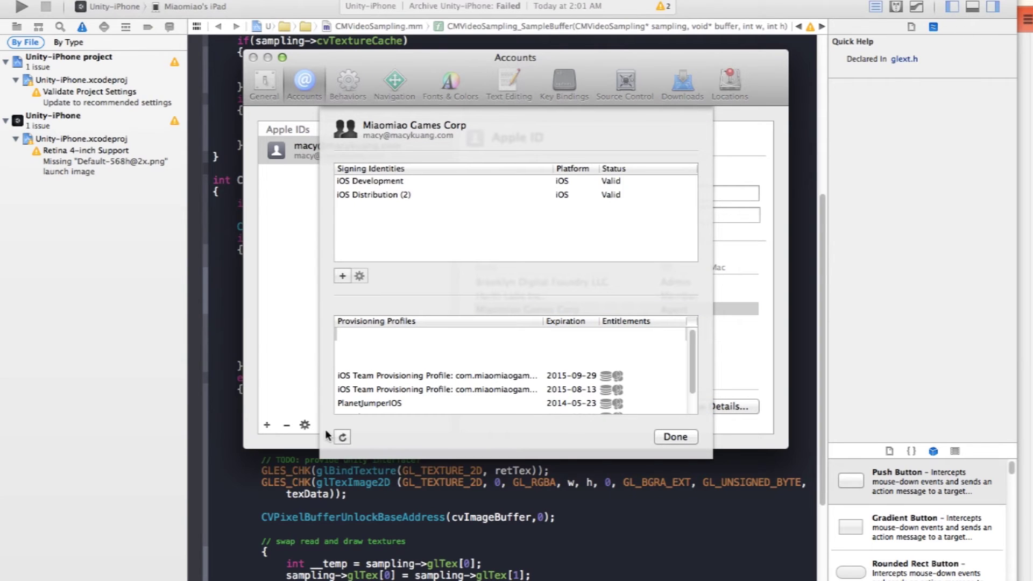
pyautogui.click(342, 437)
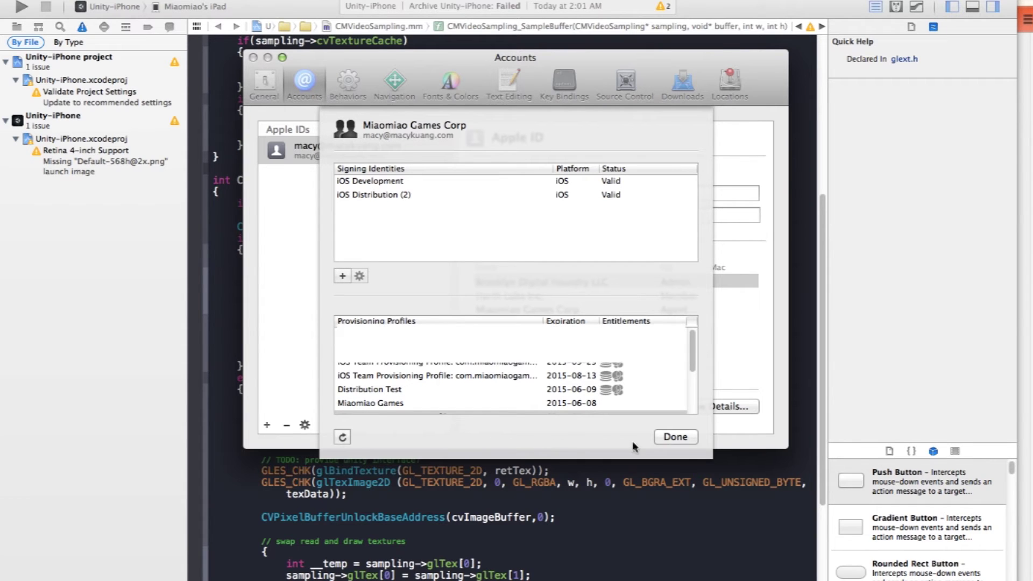
pyautogui.click(675, 437)
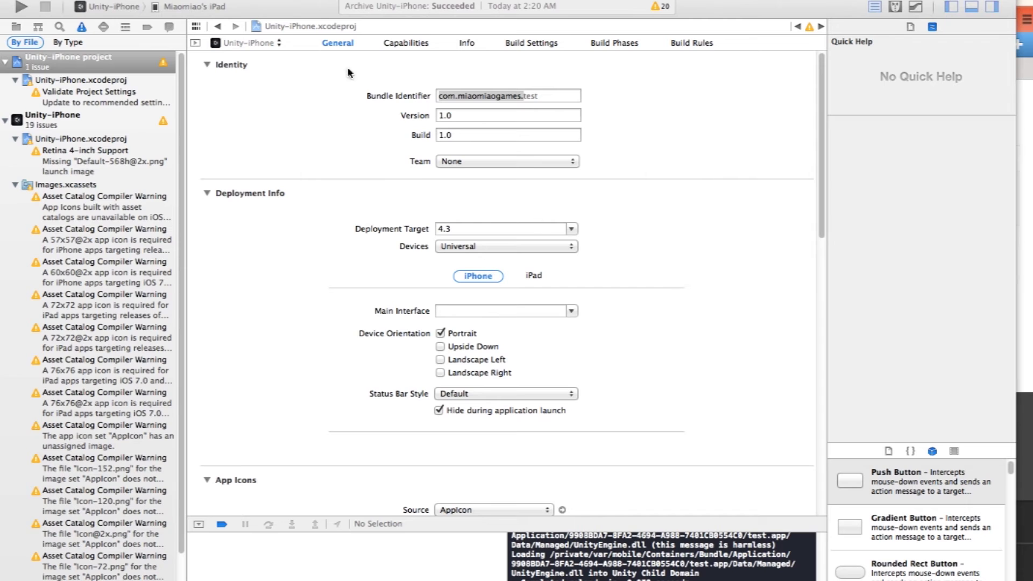
# Build and run Unity-iPhone on the iPad, then check the installed Xcode version
pyautogui.click(23, 8)
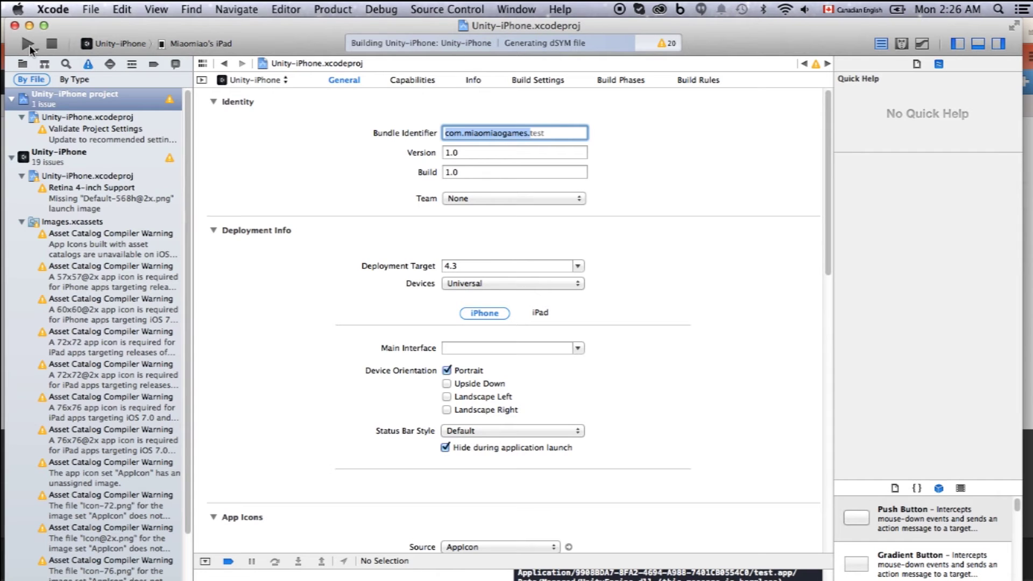
pyautogui.click(52, 9)
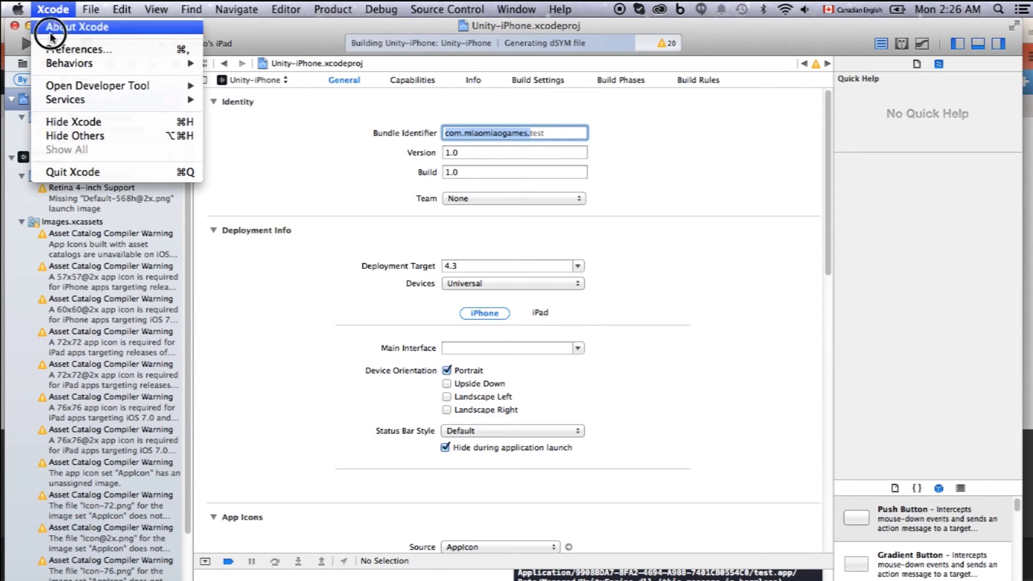
pyautogui.click(49, 28)
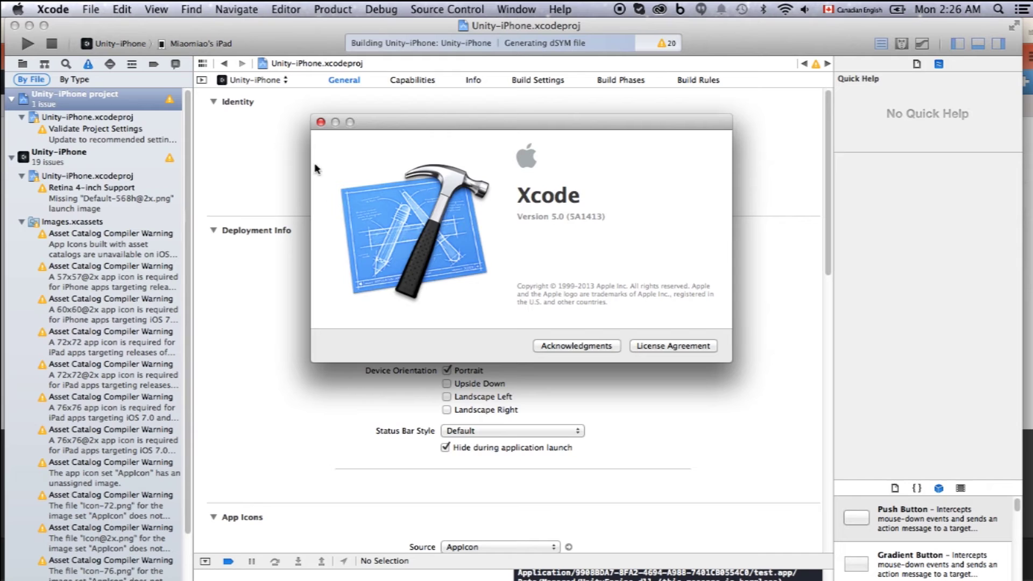
pyautogui.click(319, 123)
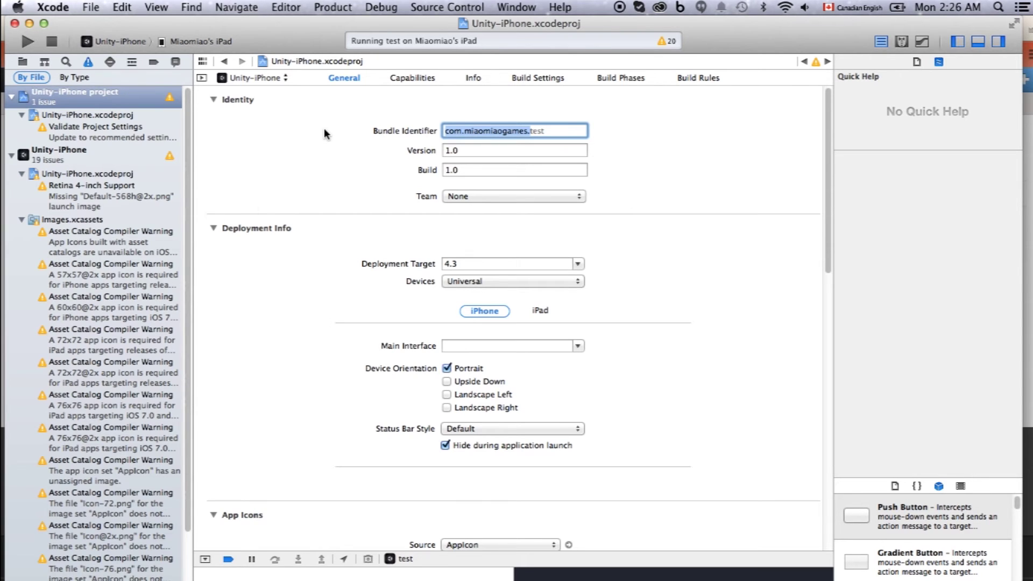
# Stop the app on the iPad and archive Unity-iPhone via Product > Archive
pyautogui.click(52, 42)
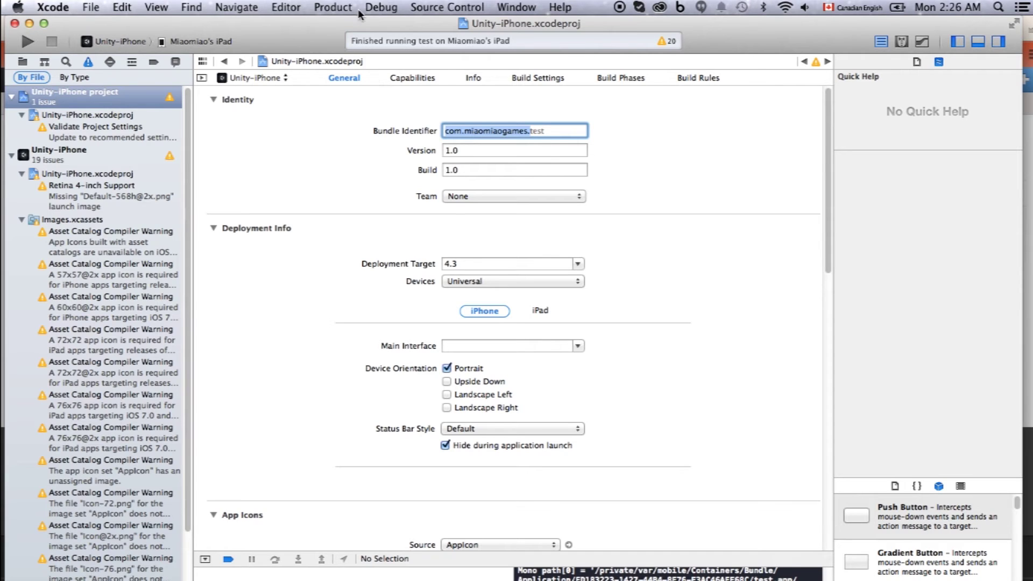
pyautogui.click(333, 7)
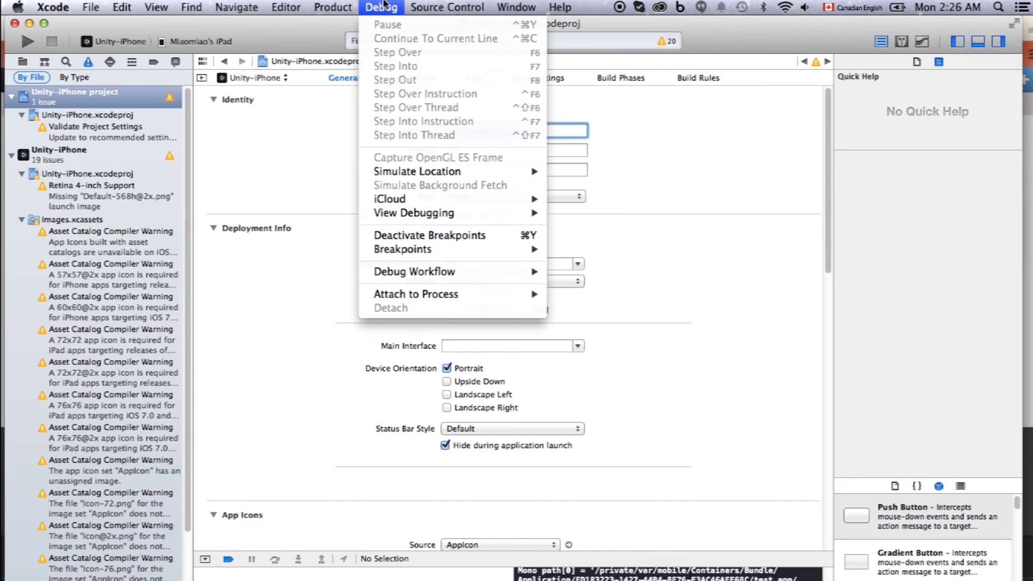
pyautogui.click(341, 82)
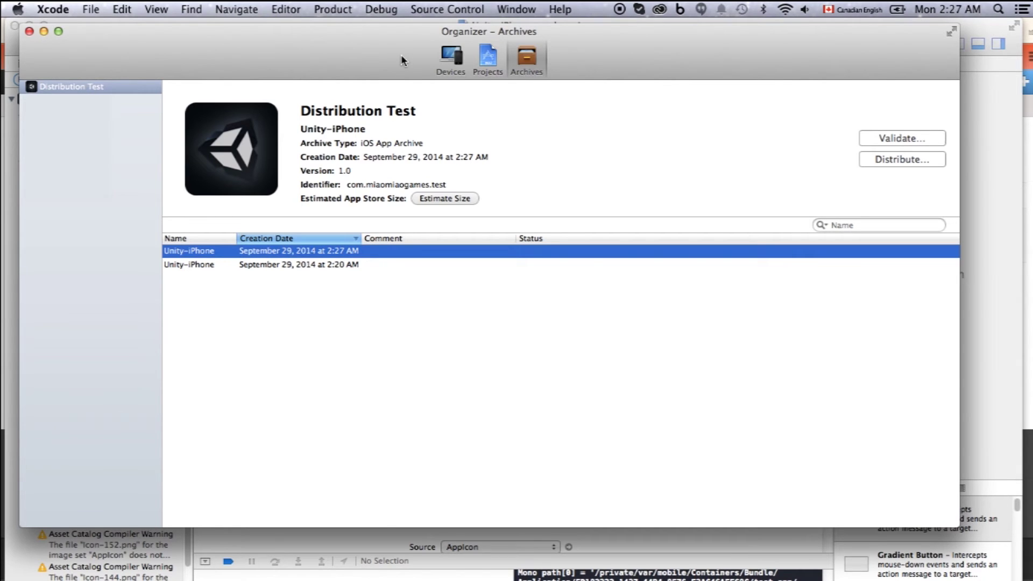
# Distribute the new archive using Save for Enterprise or Ad Hoc Deployment
pyautogui.click(873, 159)
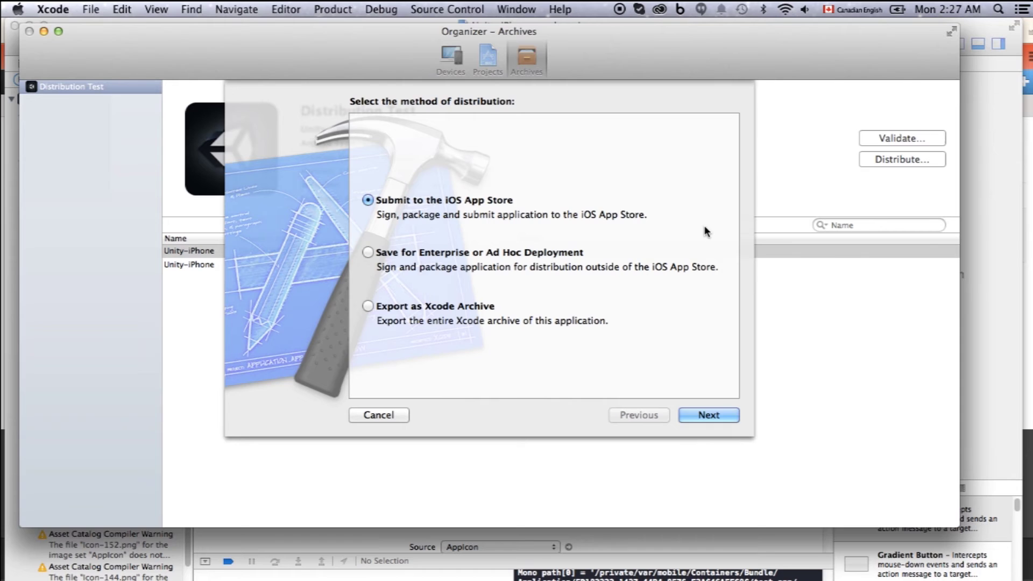
pyautogui.click(519, 256)
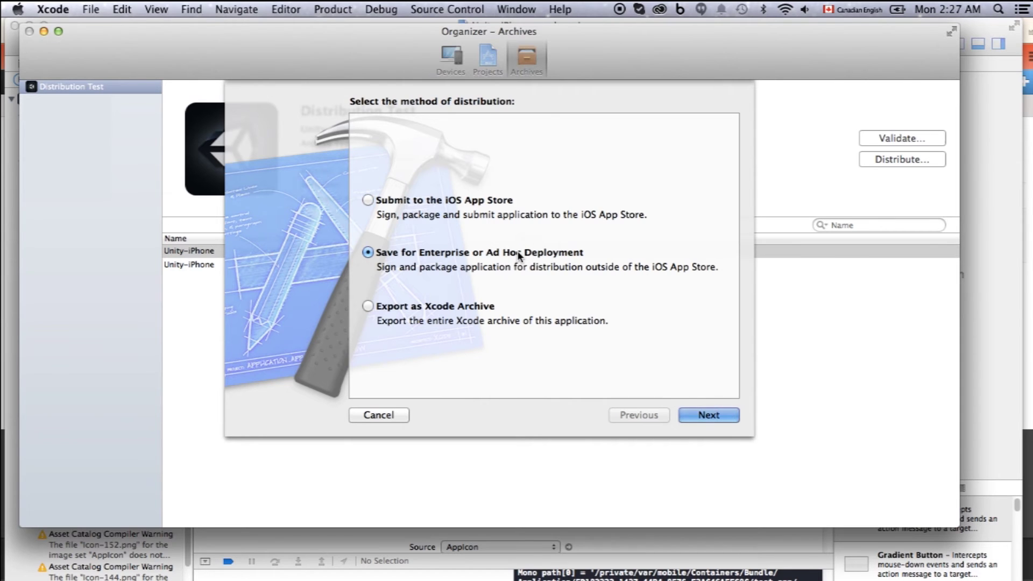
pyautogui.click(716, 418)
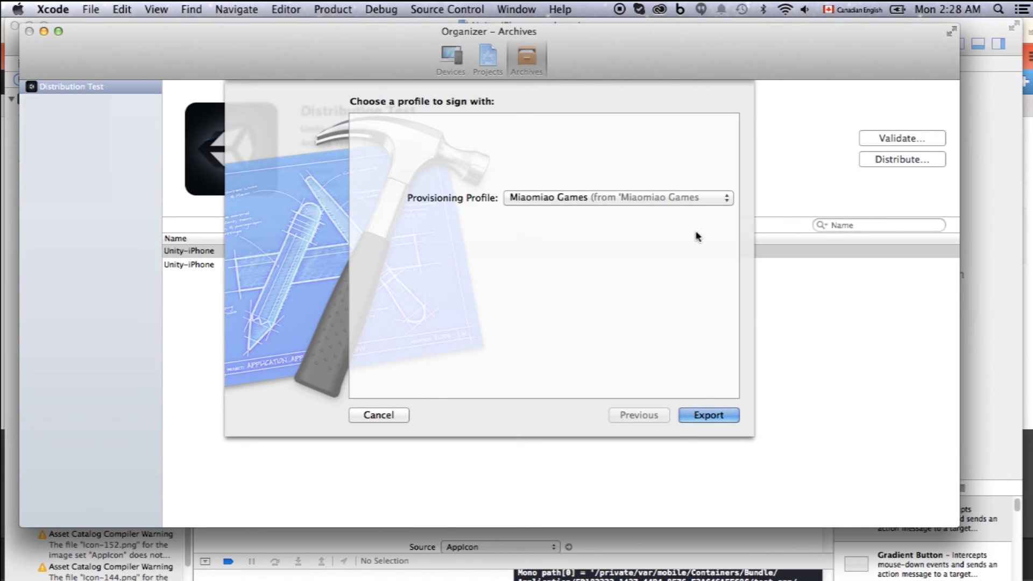
# Sign with the Distribution Test profile and export the package as test.ipa
pyautogui.click(689, 199)
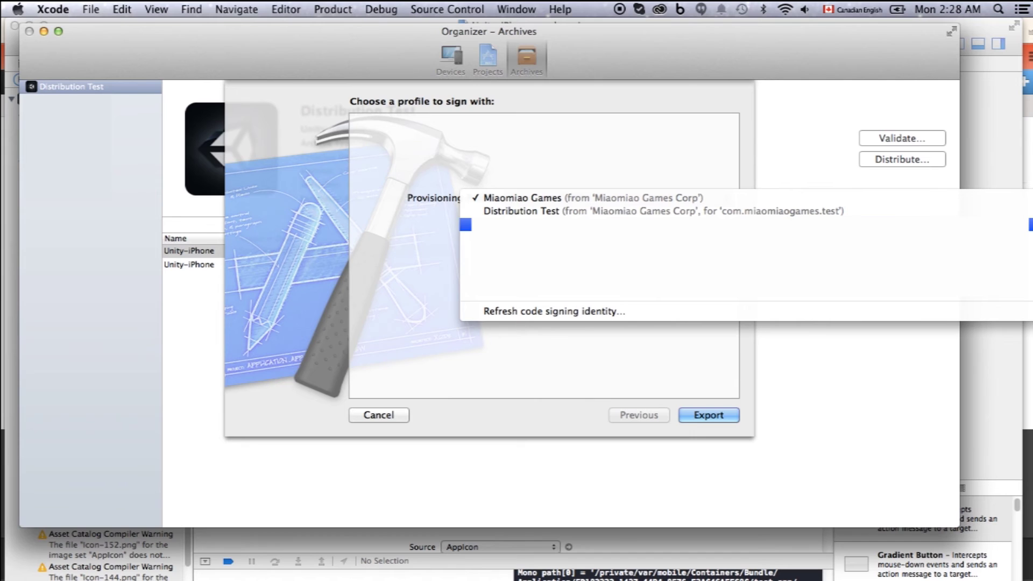
pyautogui.click(618, 212)
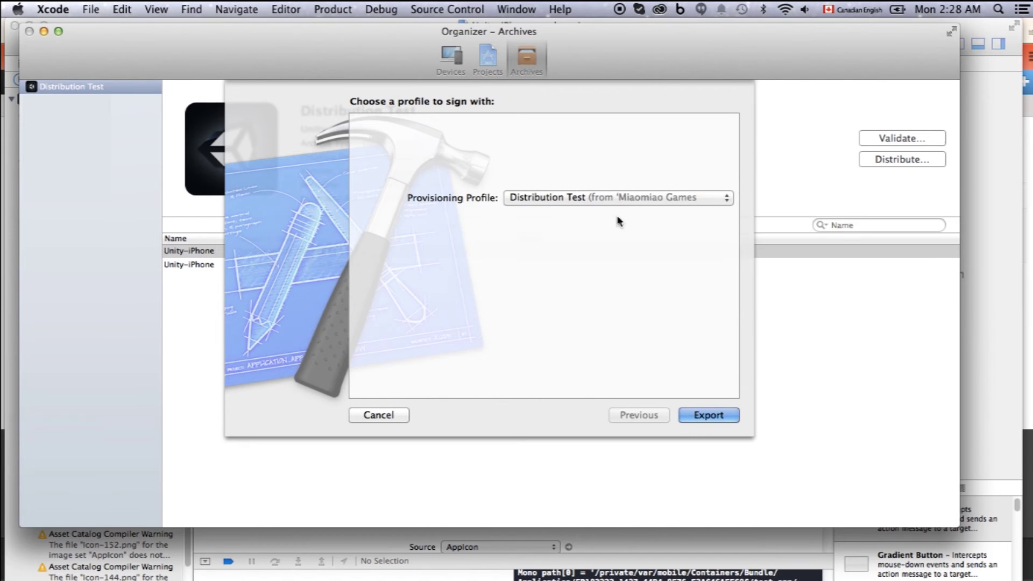
pyautogui.click(712, 415)
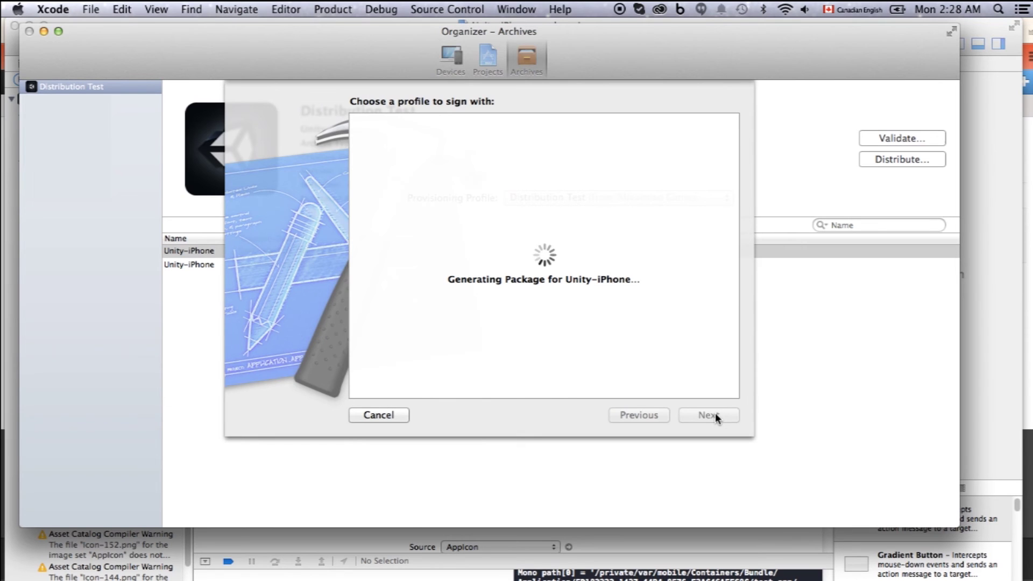
pyautogui.click(715, 455)
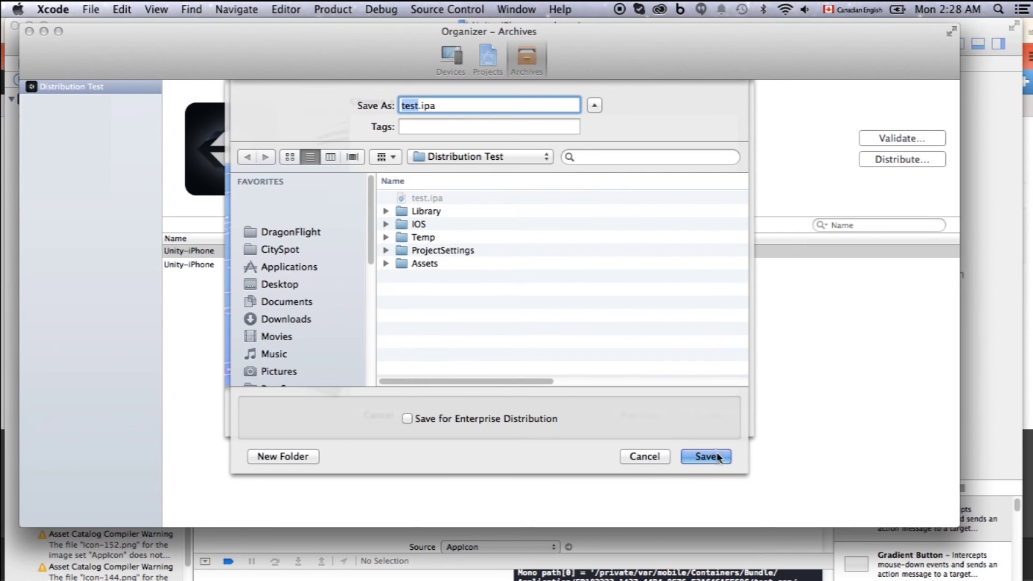
pyautogui.click(715, 454)
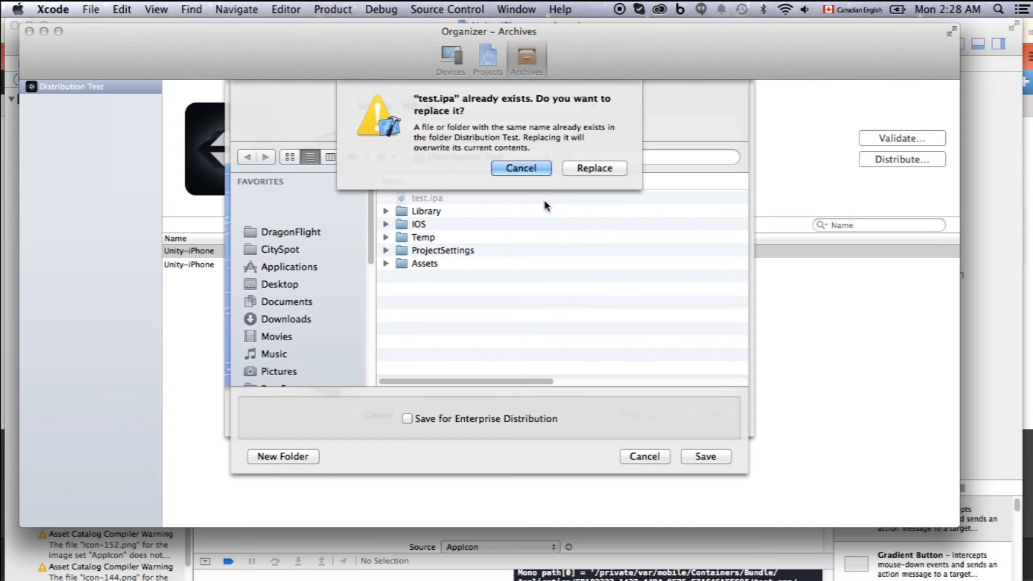
# Overwrite the existing test.ipa and start a new TestFlight application named 'Test'
pyautogui.click(591, 171)
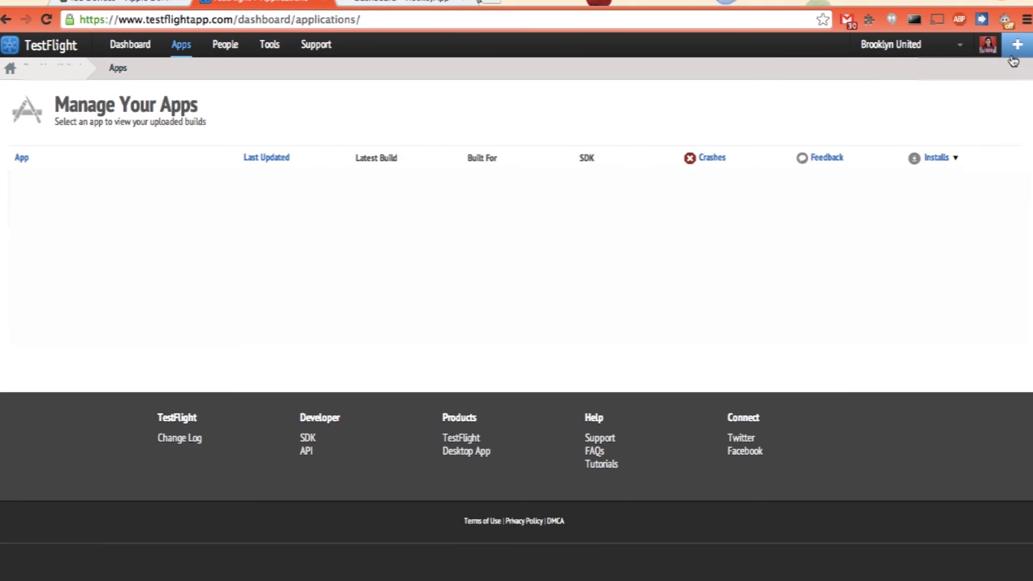
pyautogui.click(1012, 57)
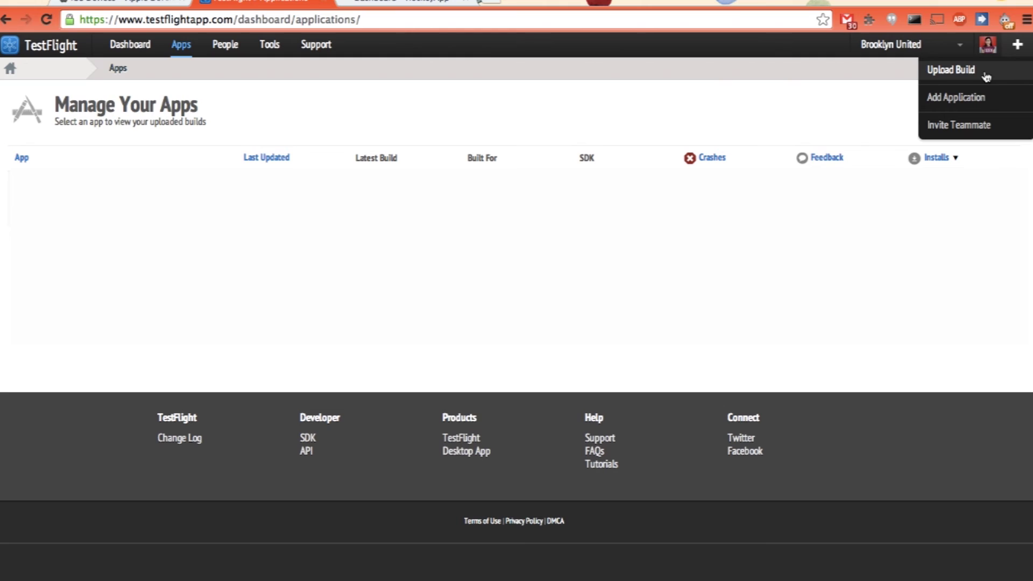
pyautogui.click(968, 97)
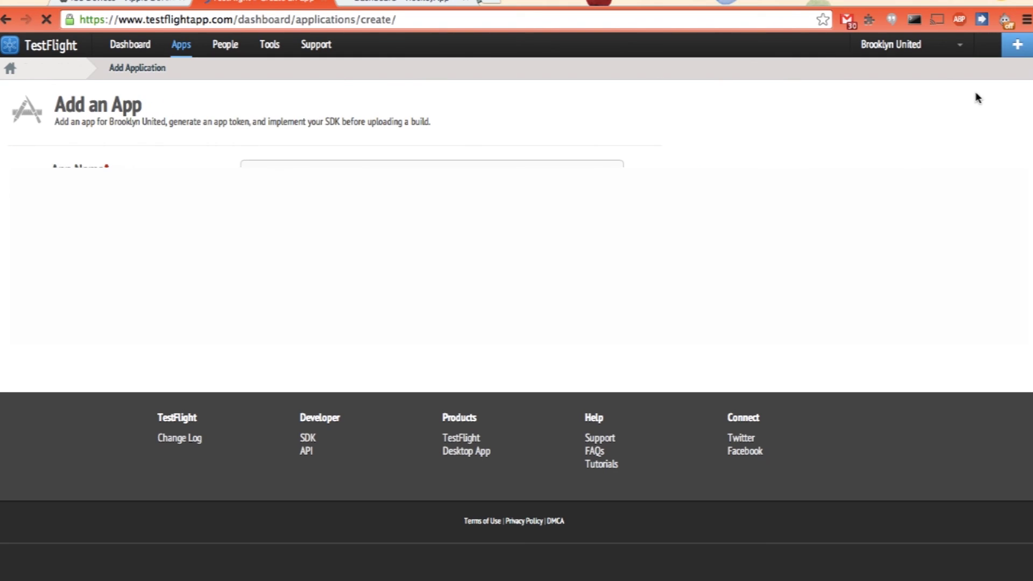
pyautogui.click(565, 180)
pyautogui.write('Test')
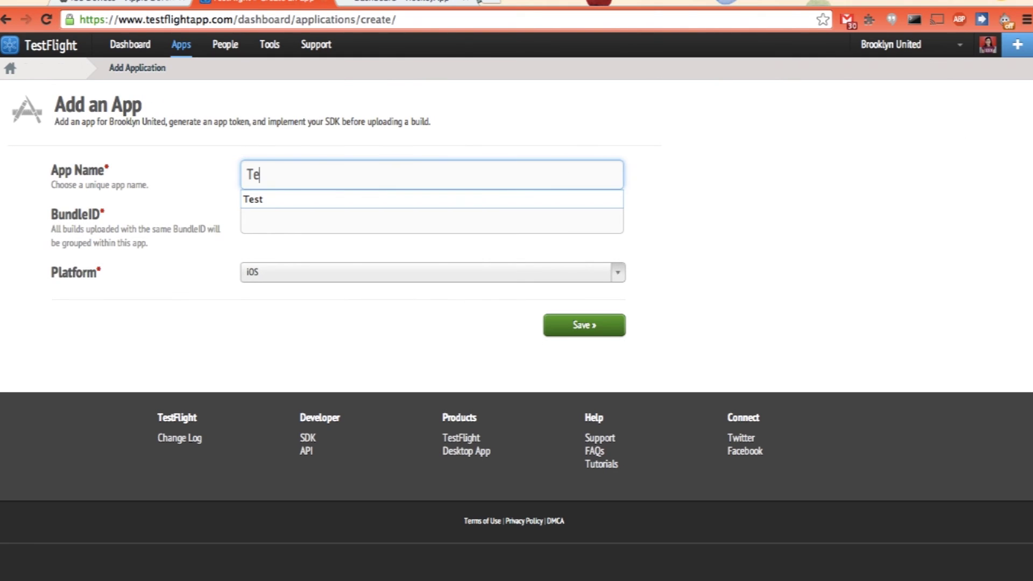
# Enter bundle ID com.miaomiaogames.test, save the app, and view its App Information
pyautogui.click(544, 205)
pyautogui.click(525, 219)
pyautogui.write('c')
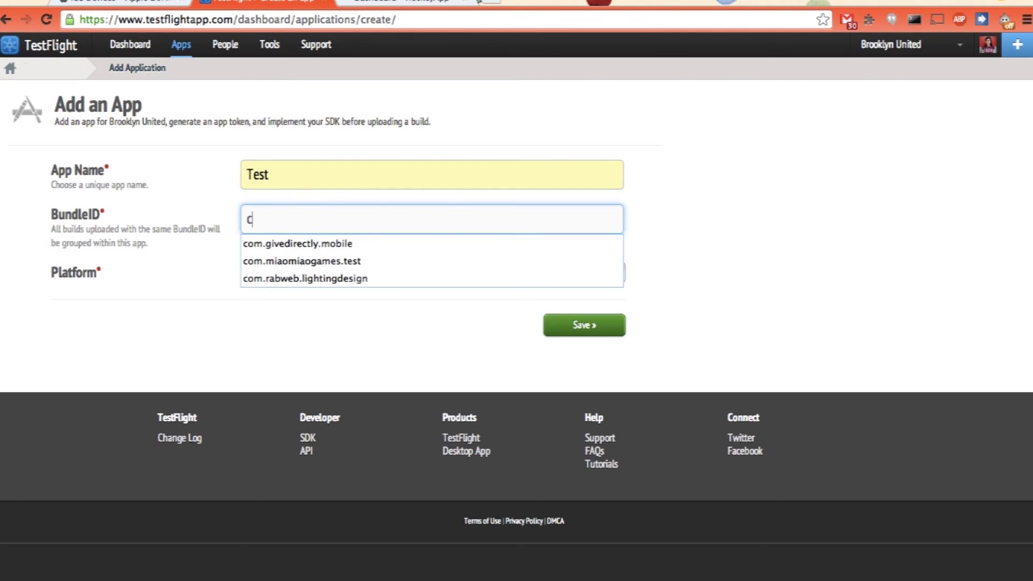
pyautogui.write('om.miaomiaogames.test')
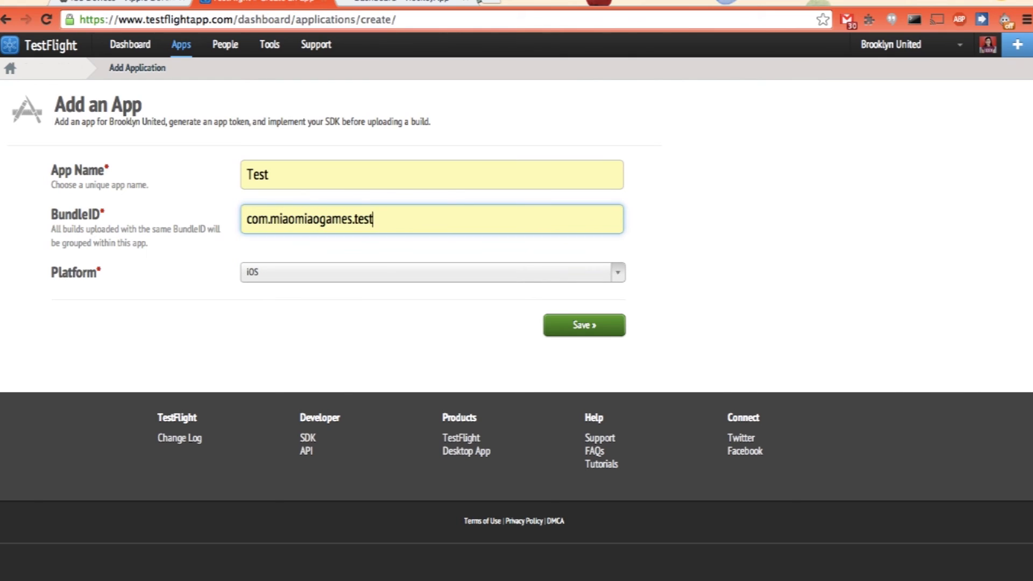
pyautogui.click(556, 333)
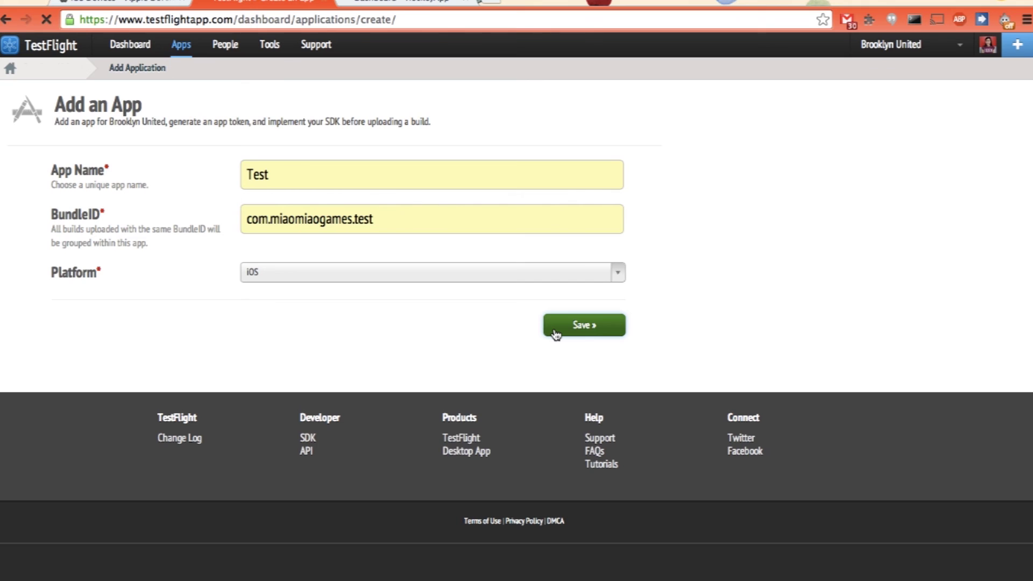
pyautogui.scroll(-5, 993, 280)
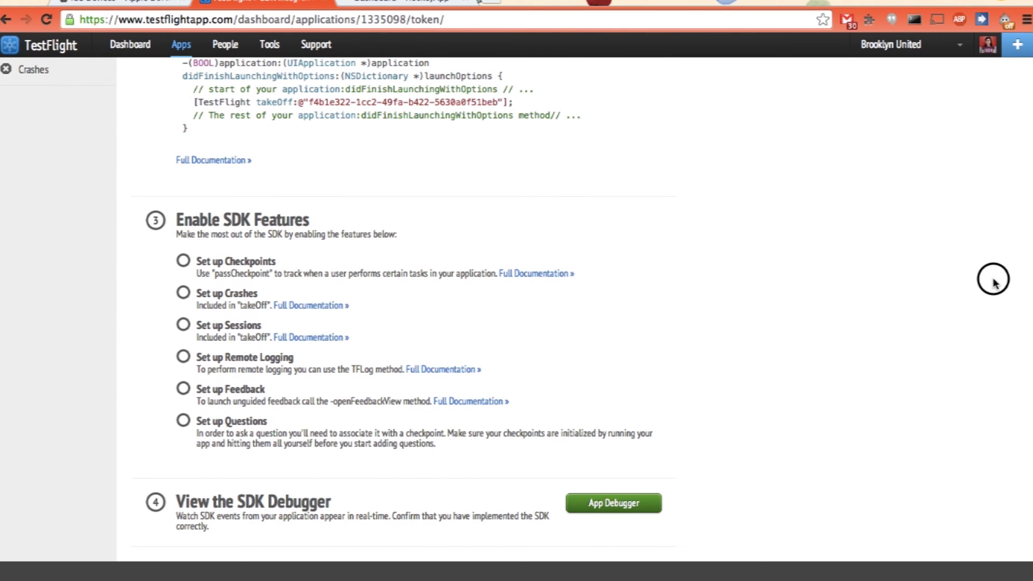
pyautogui.scroll(5, 992, 279)
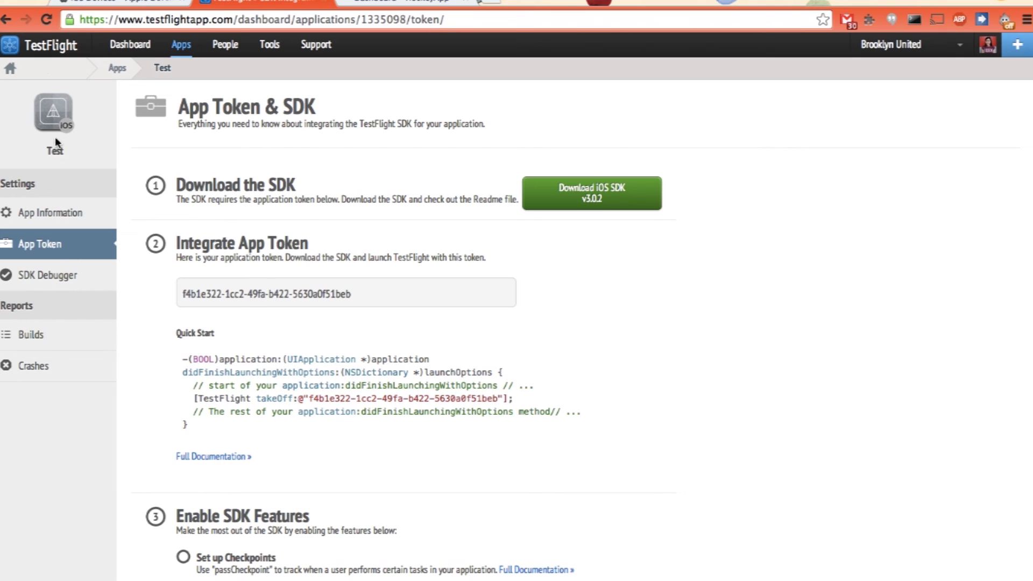
pyautogui.click(52, 216)
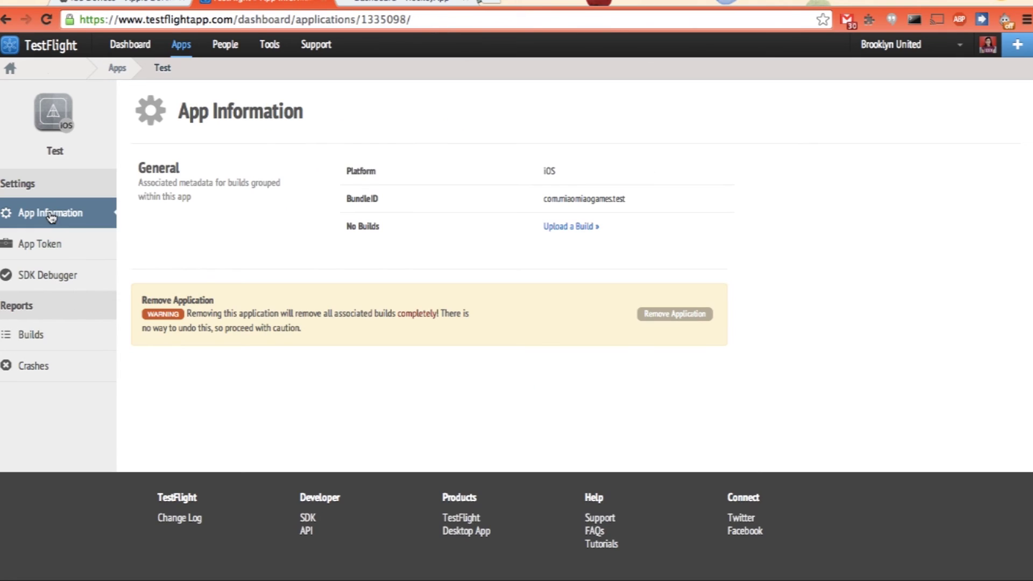
# Upload test.ipa to TestFlight with release notes '1. test', then switch to HockeyApp
pyautogui.click(567, 228)
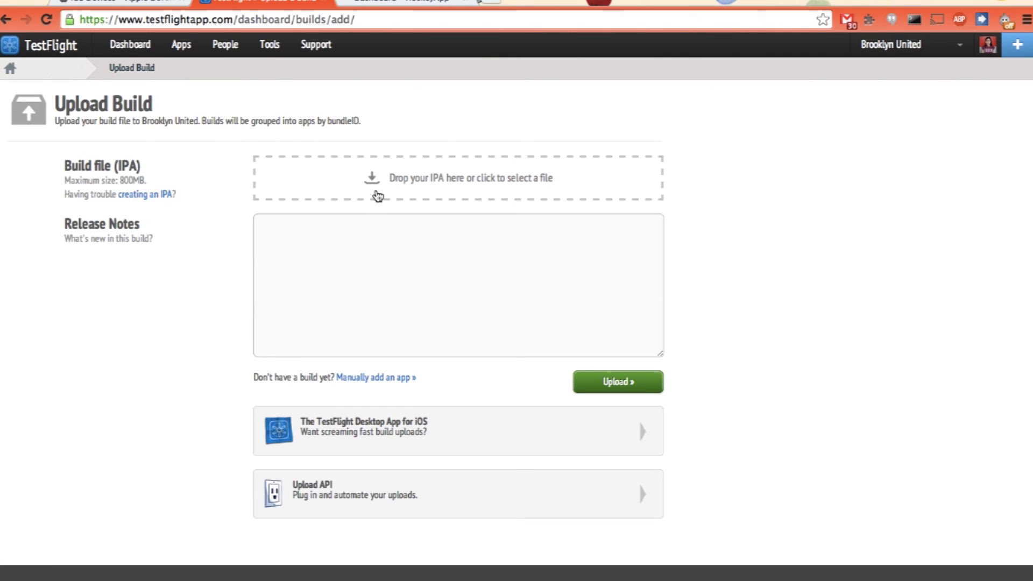
pyautogui.click(376, 193)
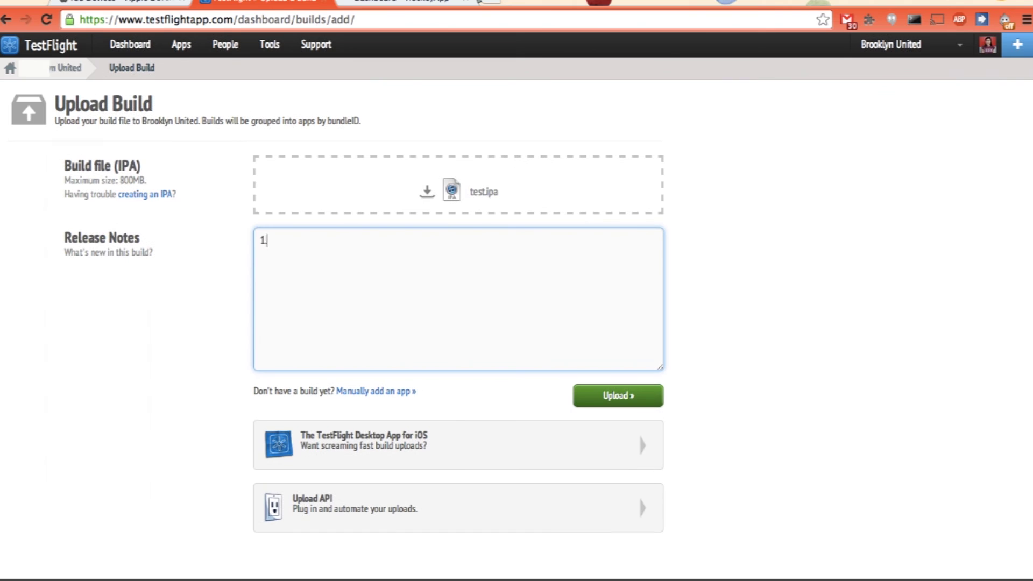
pyautogui.write('.test')
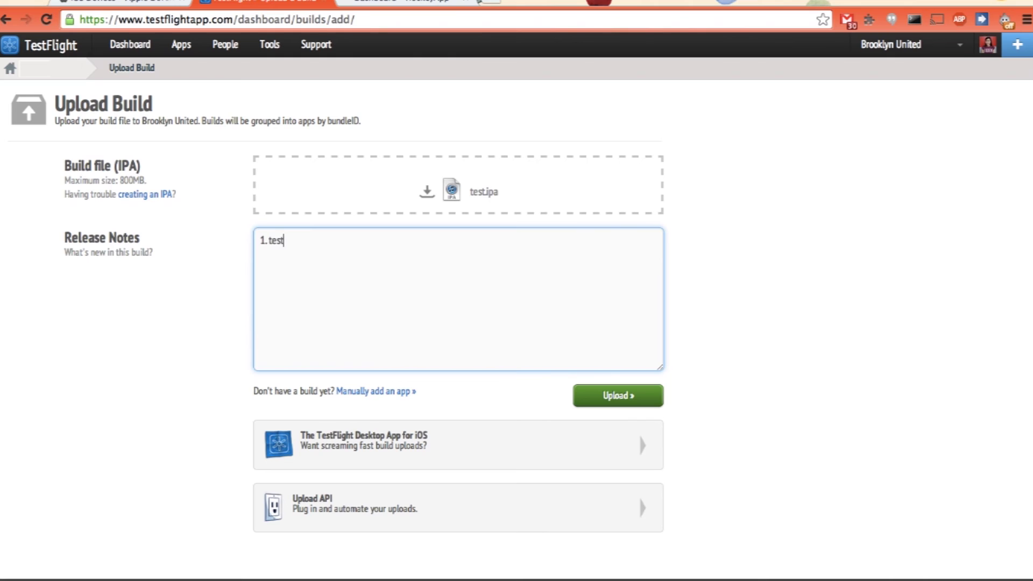
pyautogui.click(627, 398)
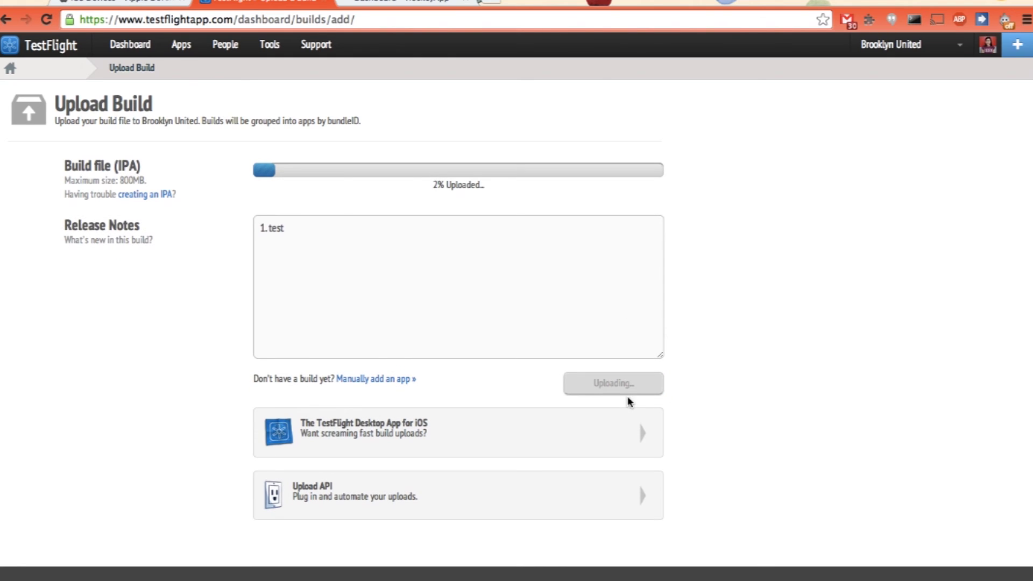
pyautogui.click(409, 3)
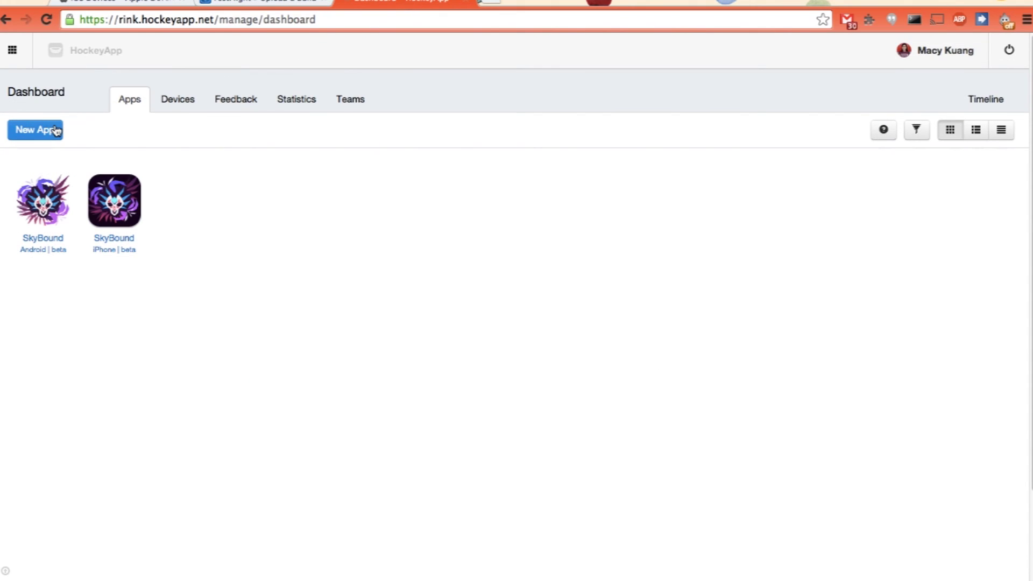
# Create a new HockeyApp app by uploading test.ipa from the file picker
pyautogui.click(56, 130)
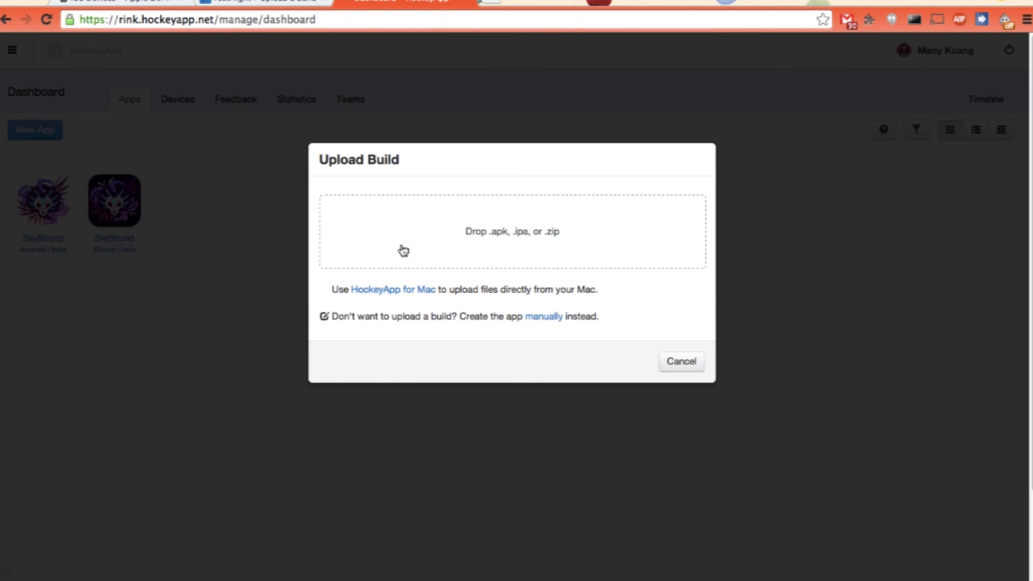
pyautogui.click(403, 251)
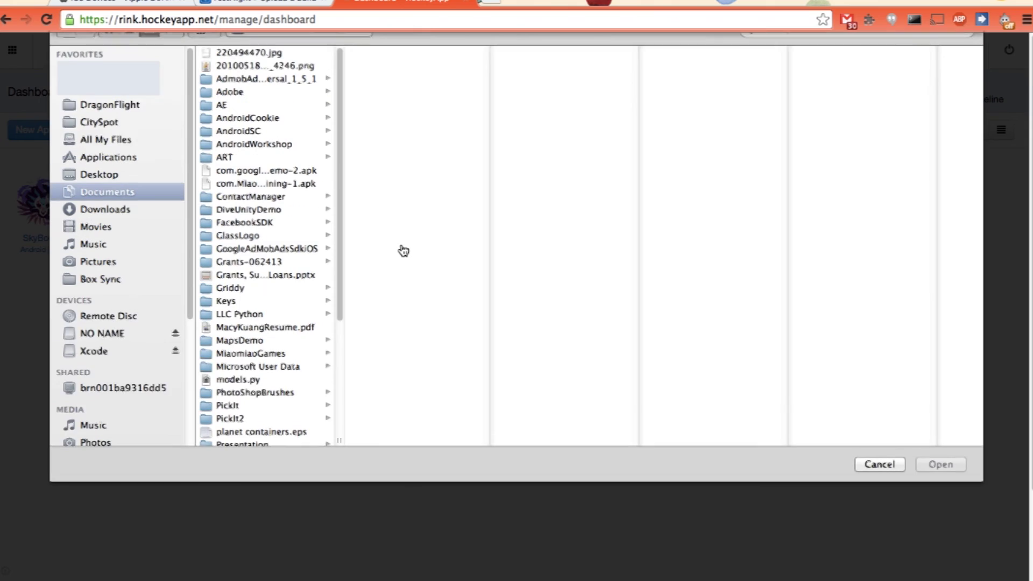
pyautogui.doubleClick(530, 137)
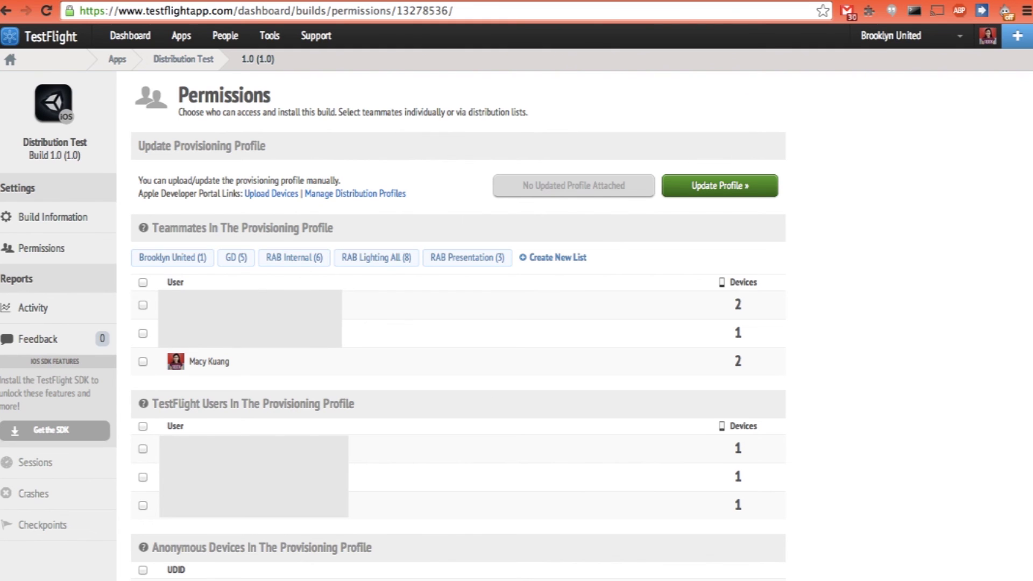
# Grant the third teammate install access to the Distribution Test build and notify them
pyautogui.scroll(-1, 1028, 195)
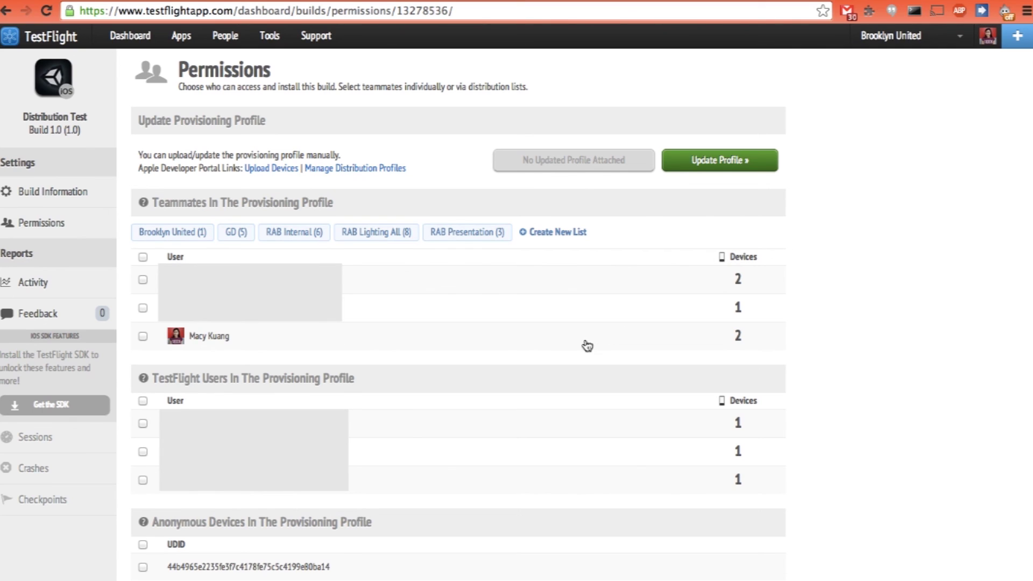
pyautogui.click(523, 344)
pyautogui.scroll(-1, 1028, 259)
pyautogui.scroll(-3, 1028, 275)
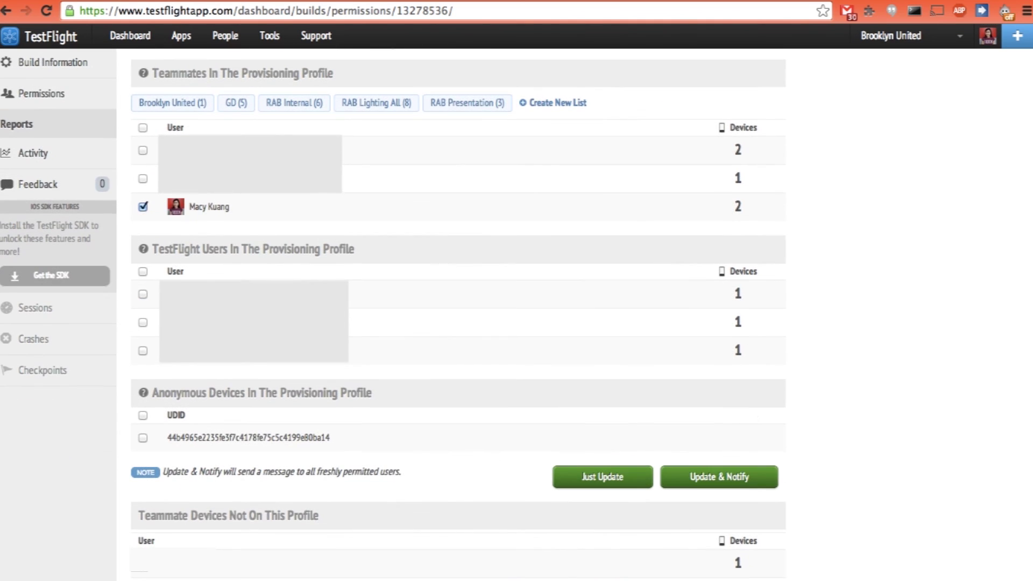
pyautogui.click(753, 482)
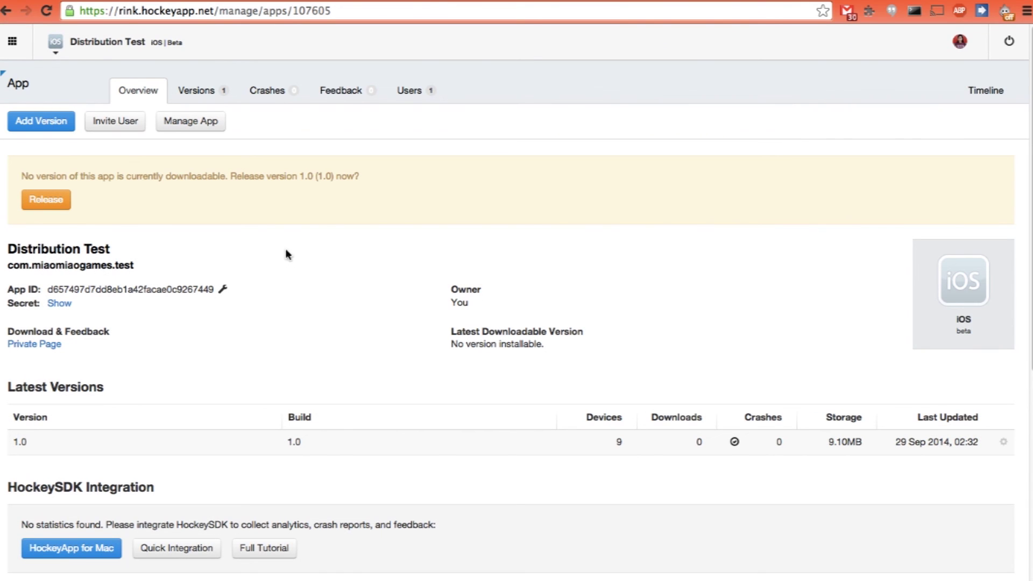
# Release HockeyApp version 1.0 with notes '1. test', keeping defaults, and notify the tester
pyautogui.click(50, 202)
pyautogui.click(312, 305)
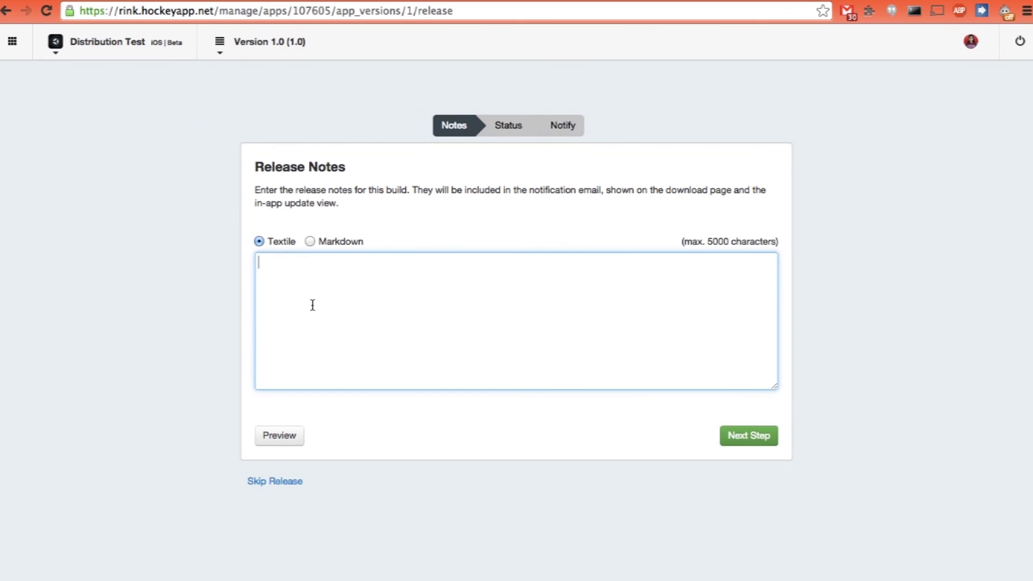
pyautogui.write('1. test')
pyautogui.click(766, 447)
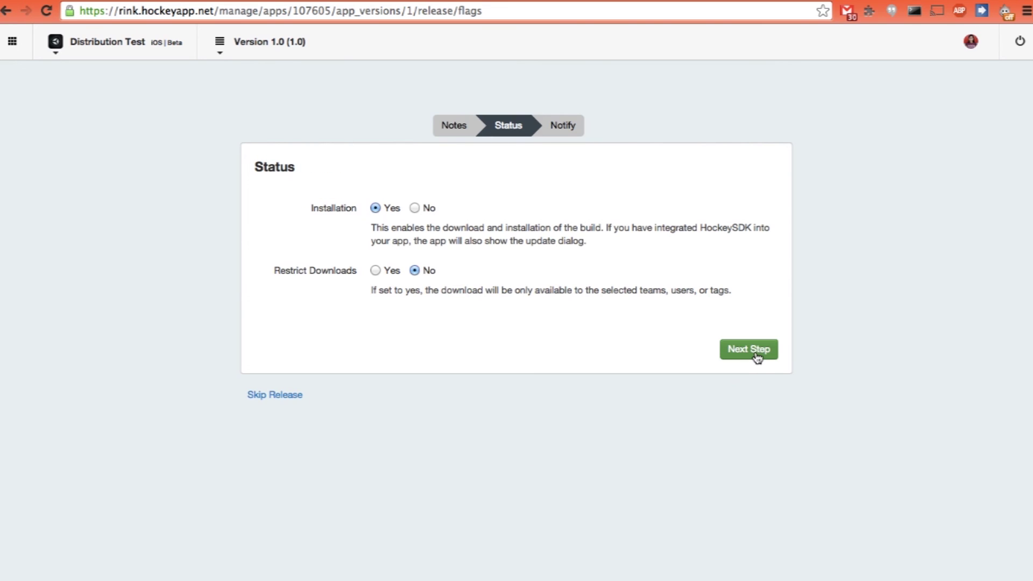
pyautogui.click(757, 358)
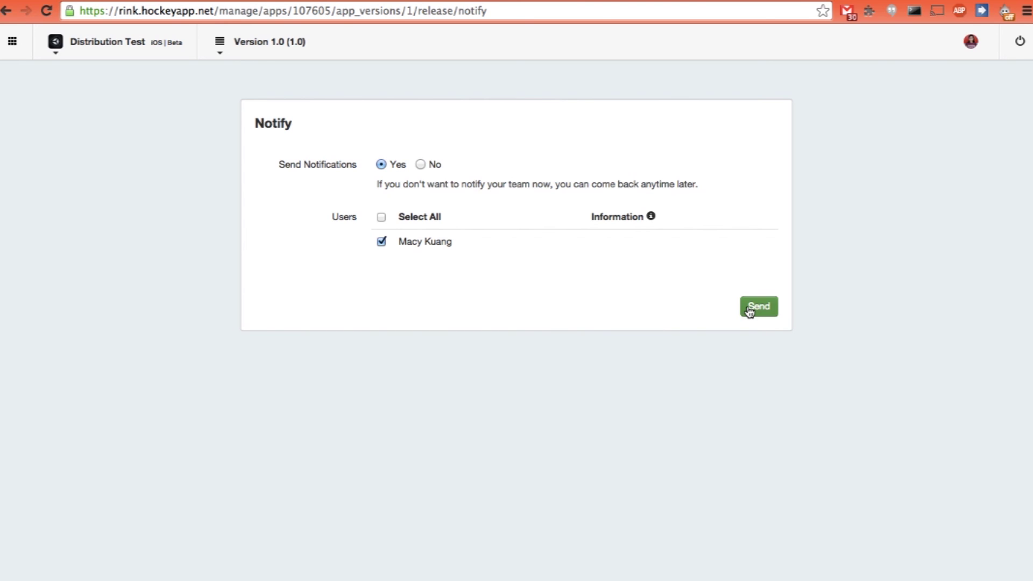
pyautogui.click(749, 311)
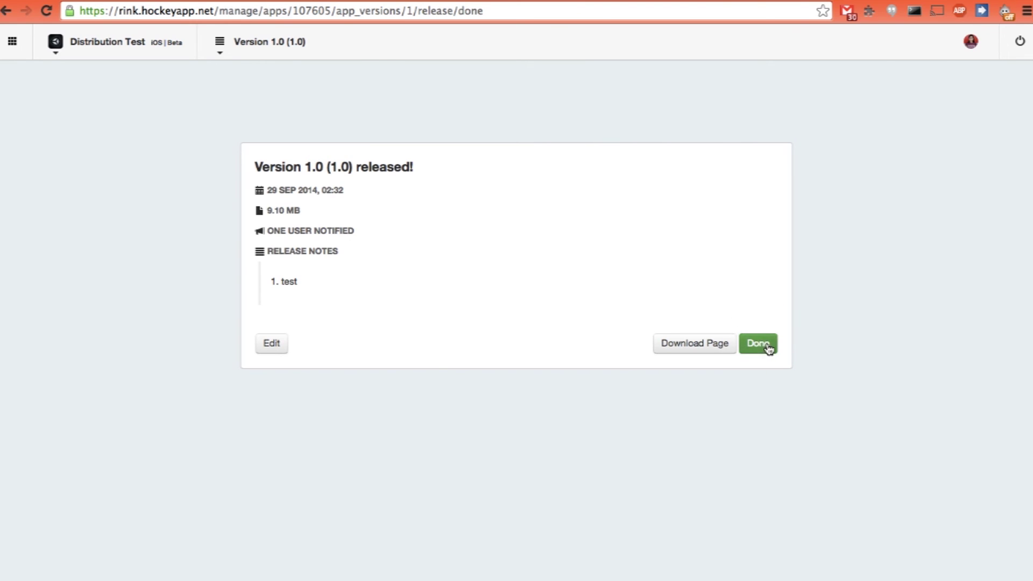